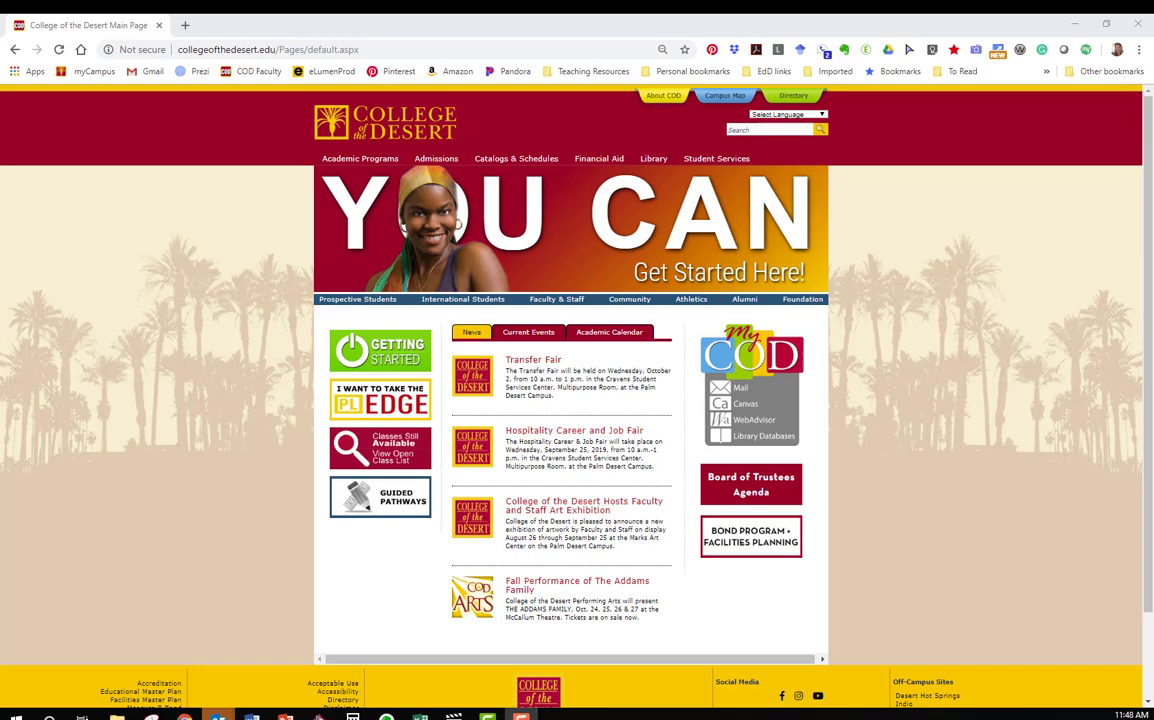
Open the college's Faculty & Staff page and log in to eLumen with the prefilled account
left_click(563, 302)
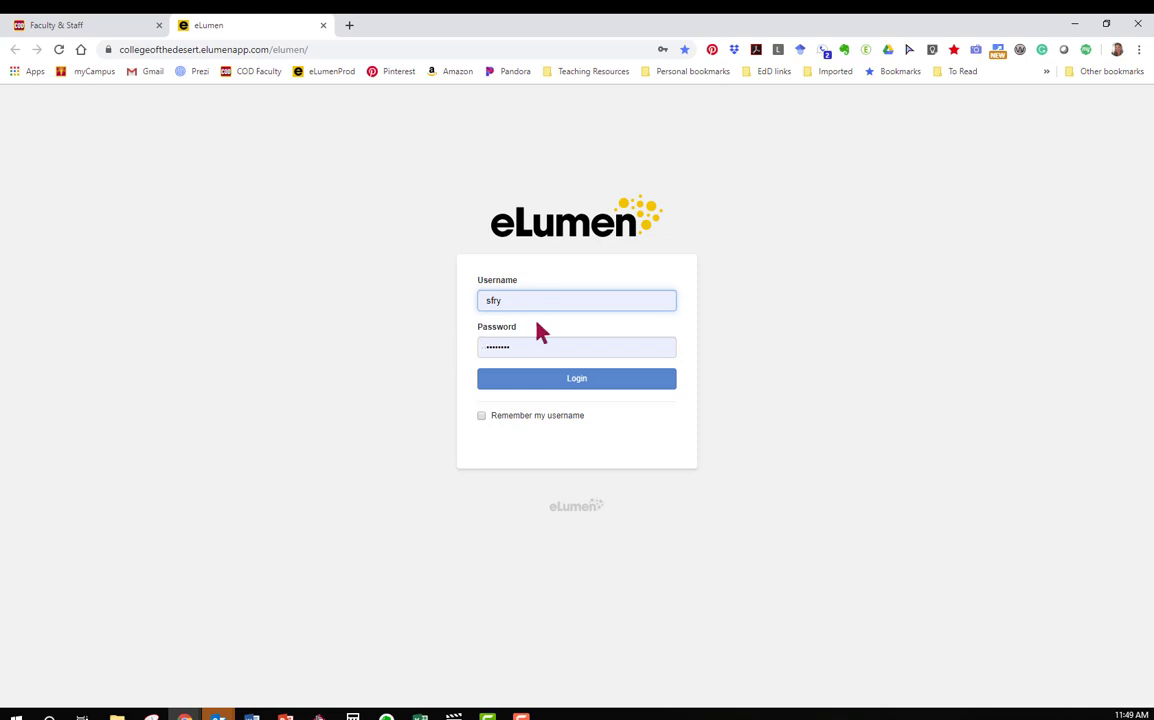
left_click(594, 390)
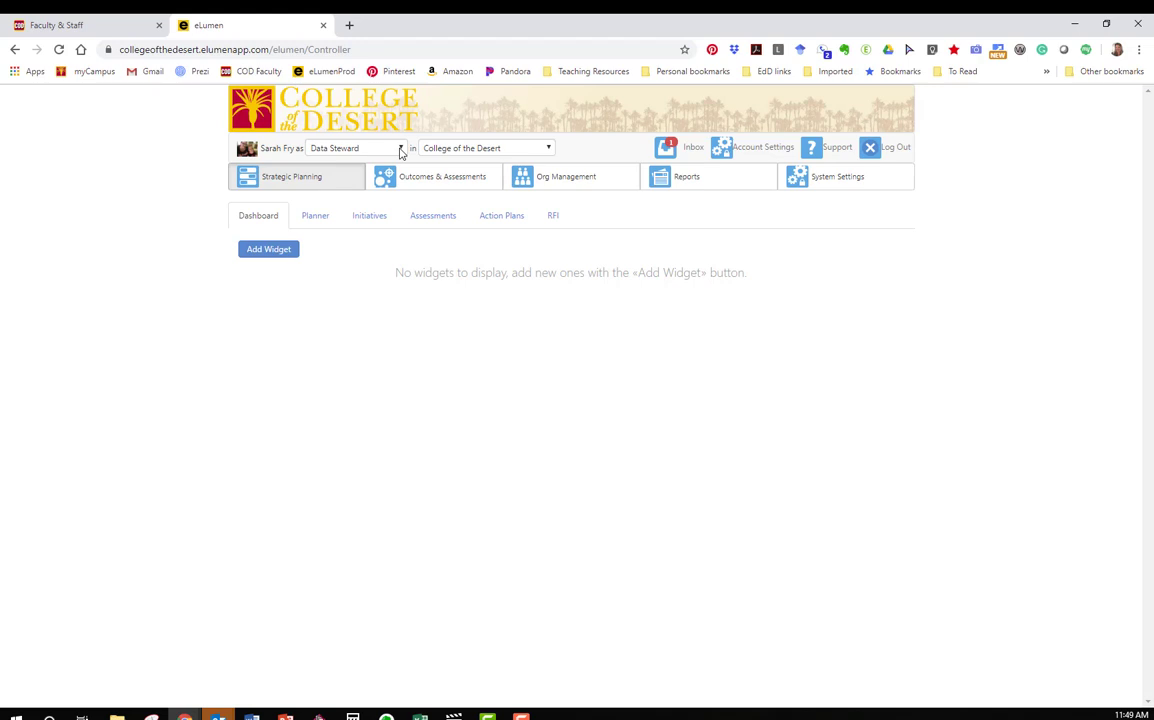
Switch to the Faculty role in the N department and show its courses for term 19/FA
left_click(400, 150)
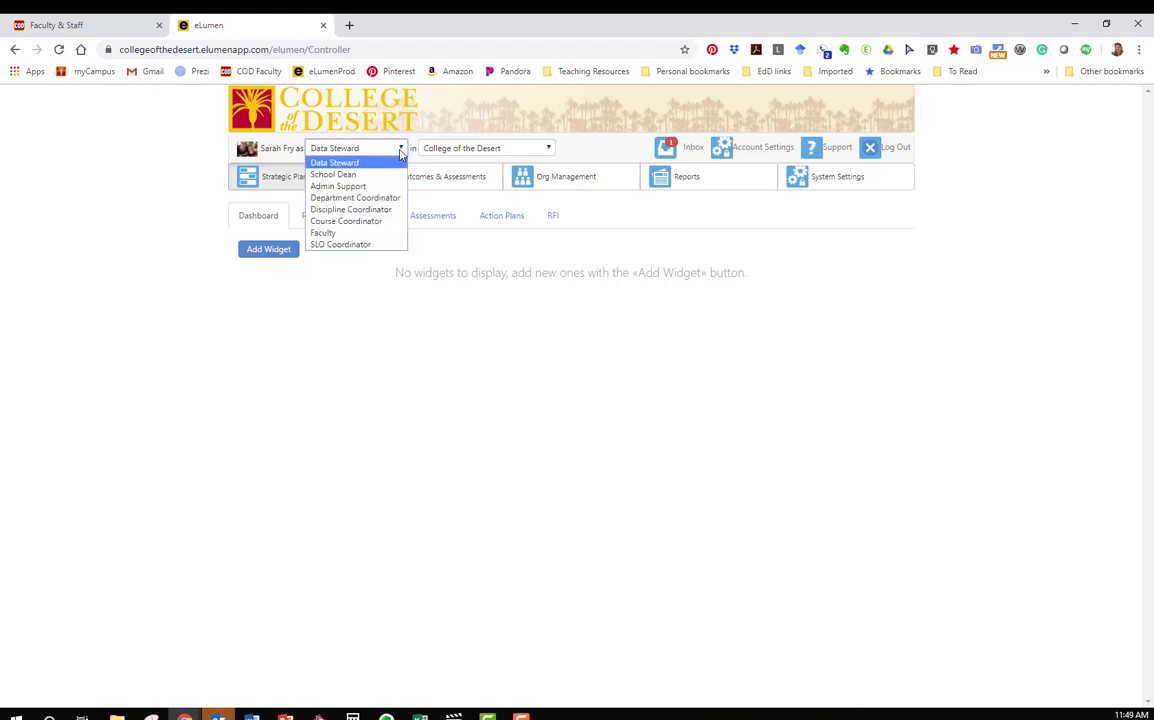
left_click(370, 234)
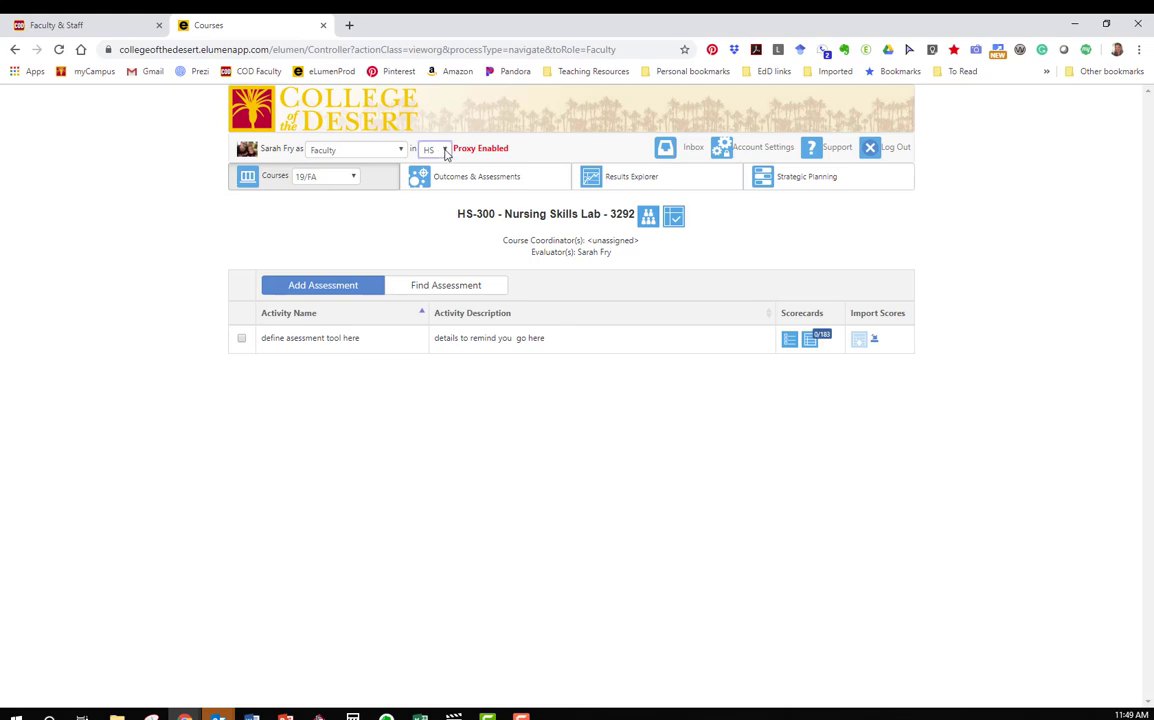
left_click(445, 150)
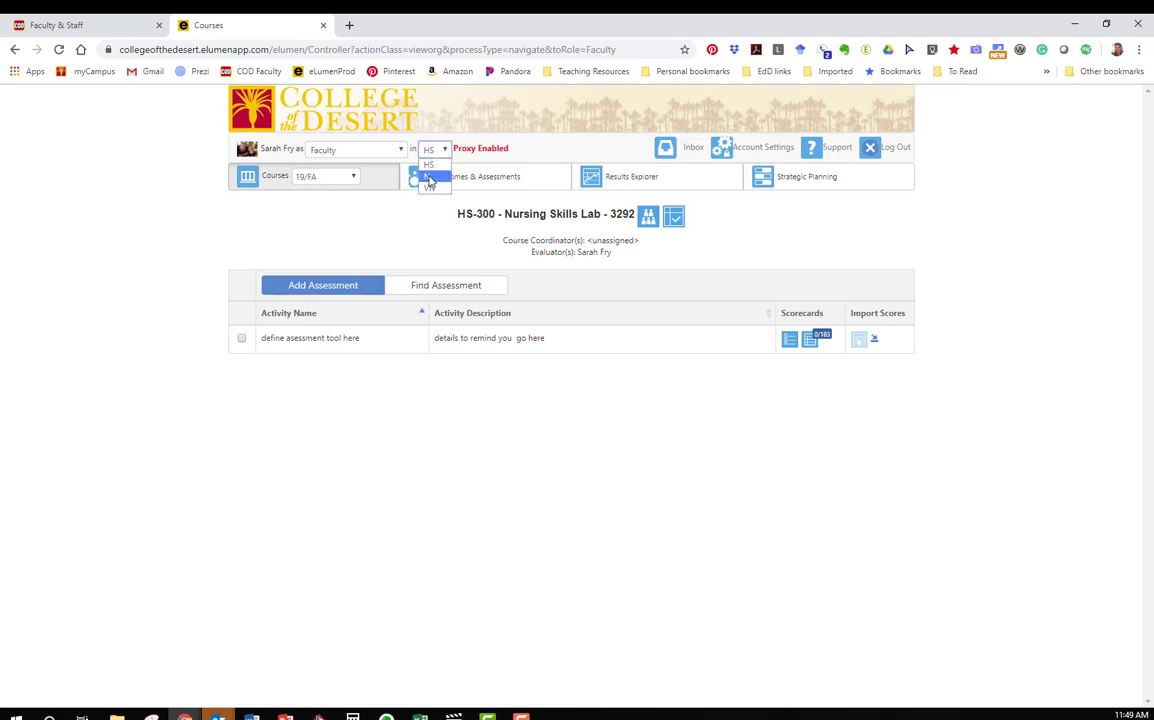
left_click(429, 178)
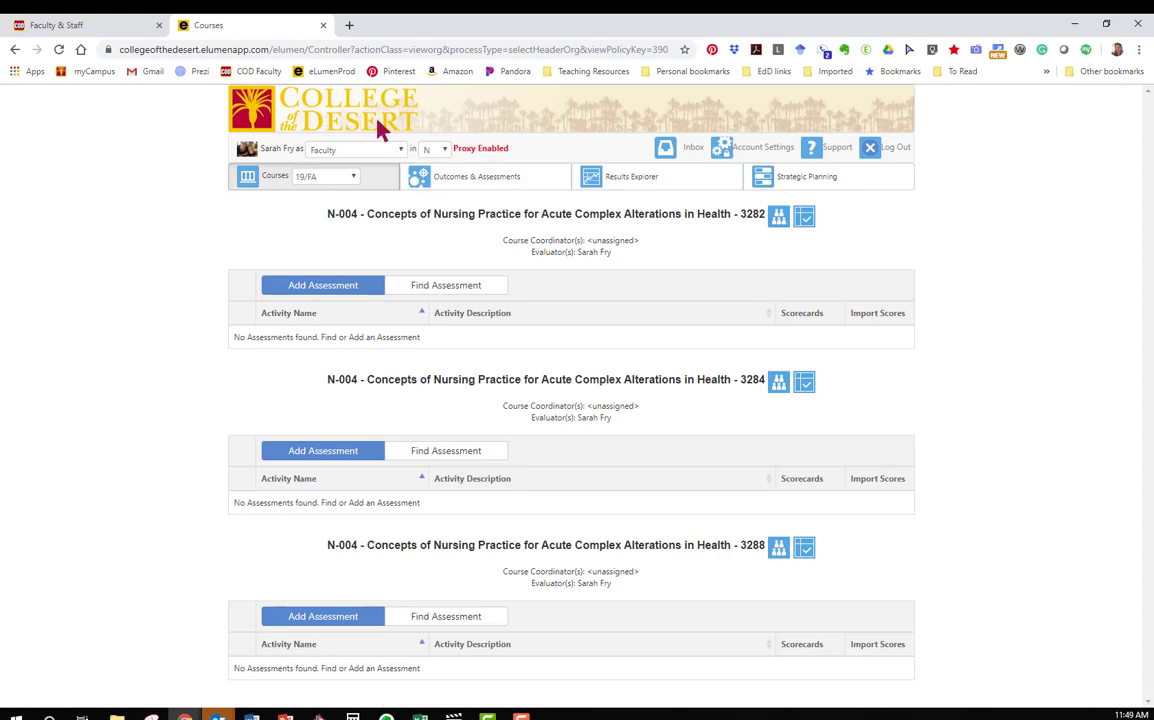
left_click(350, 177)
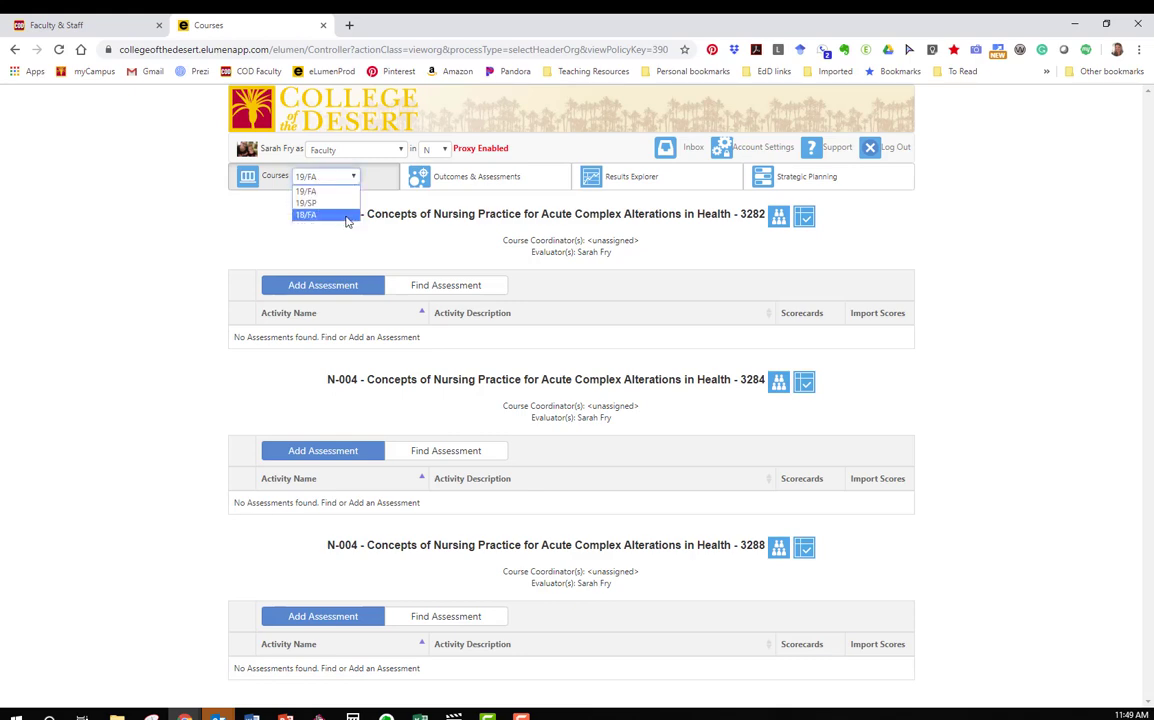
left_click(346, 192)
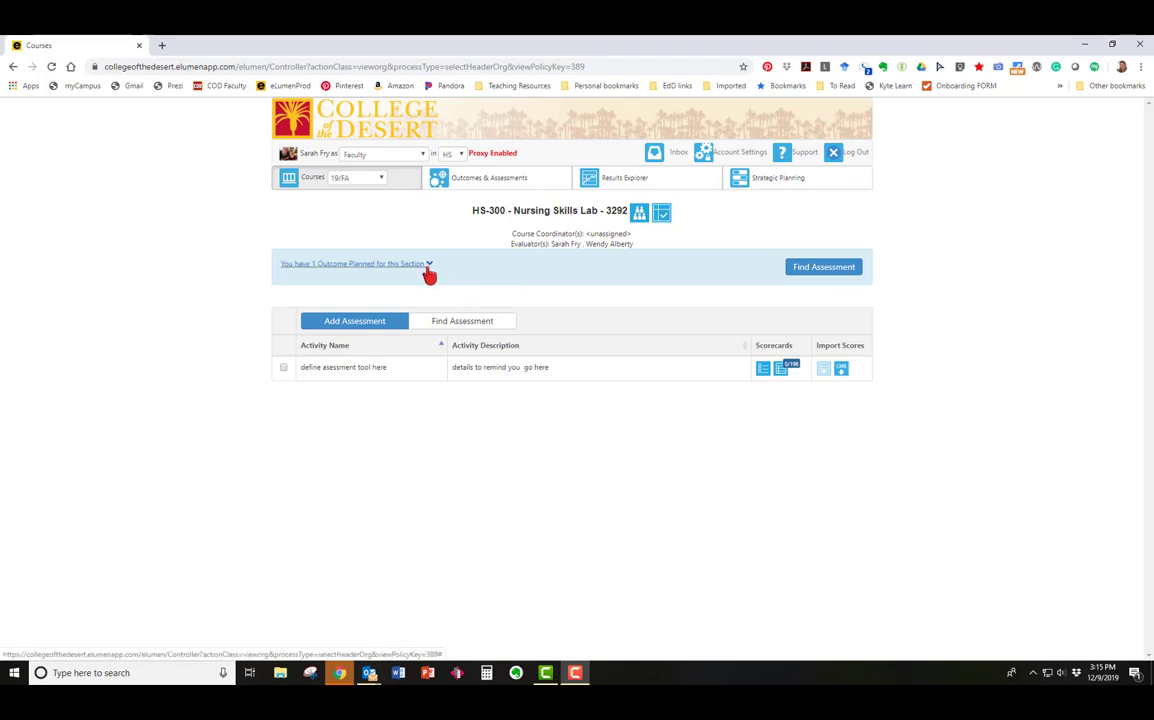
Expand the planned outcome of the HS-300 Nursing Skills Lab section
left_click(428, 268)
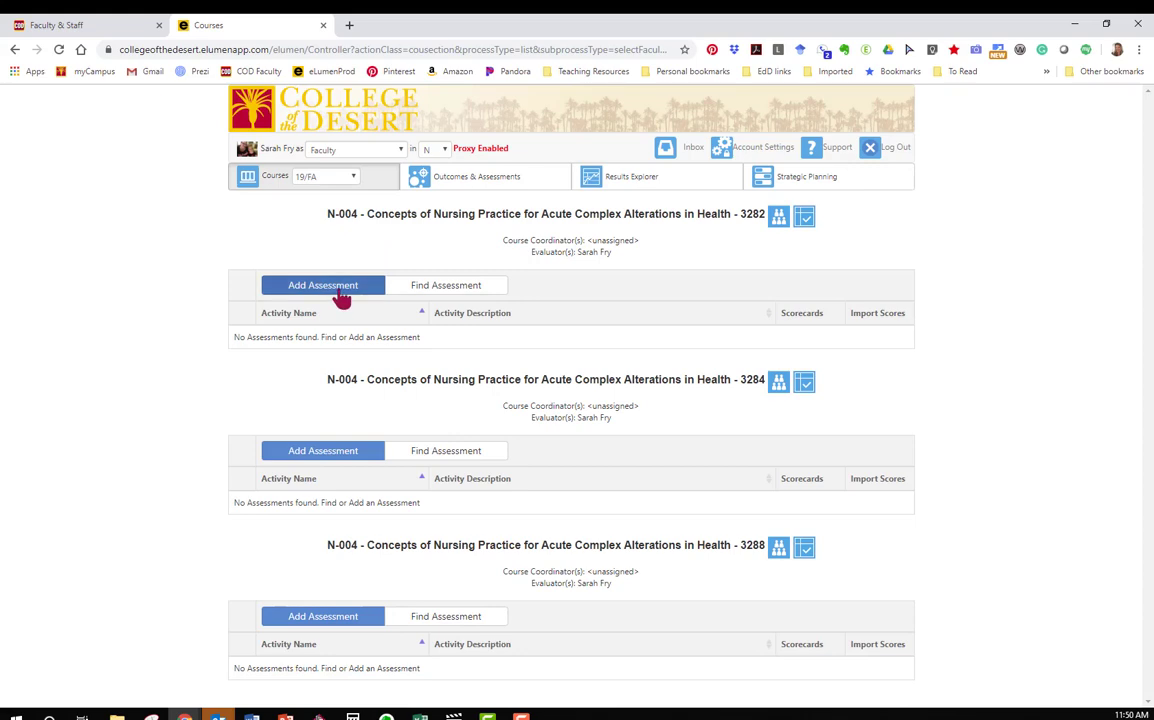
Add an assessment to N-004 section 3282 and name it "Fall 19 N004 Cardiac Project"
left_click(341, 288)
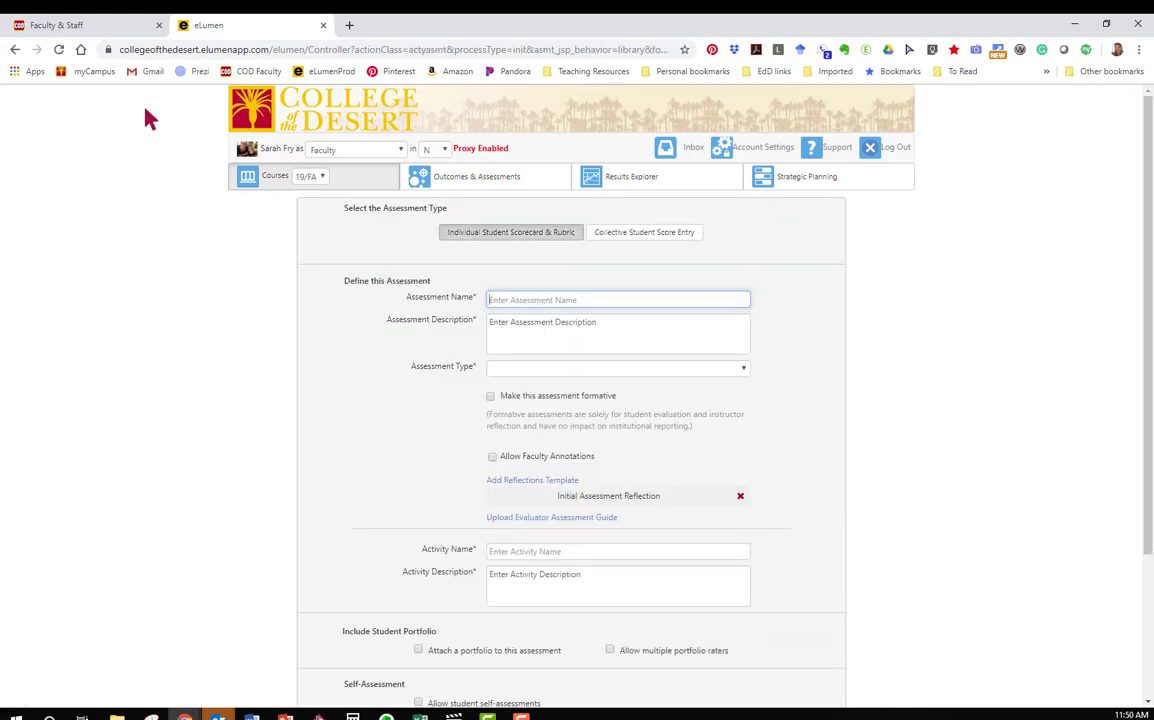
left_click(14, 49)
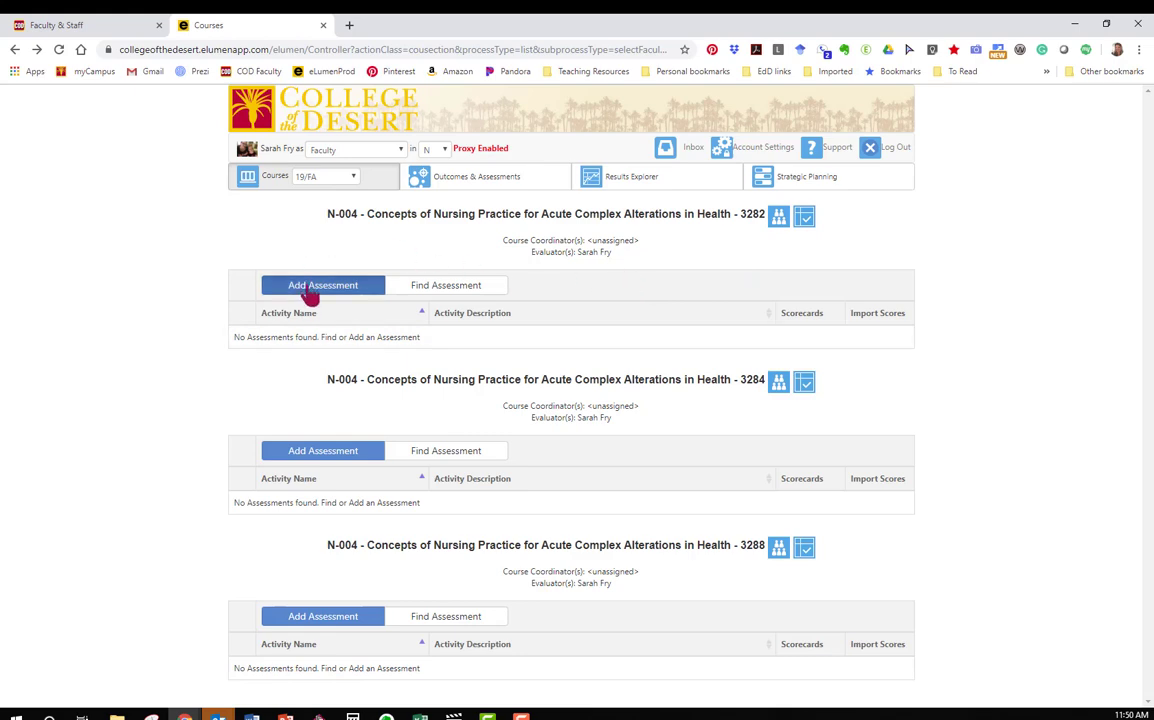
left_click(300, 286)
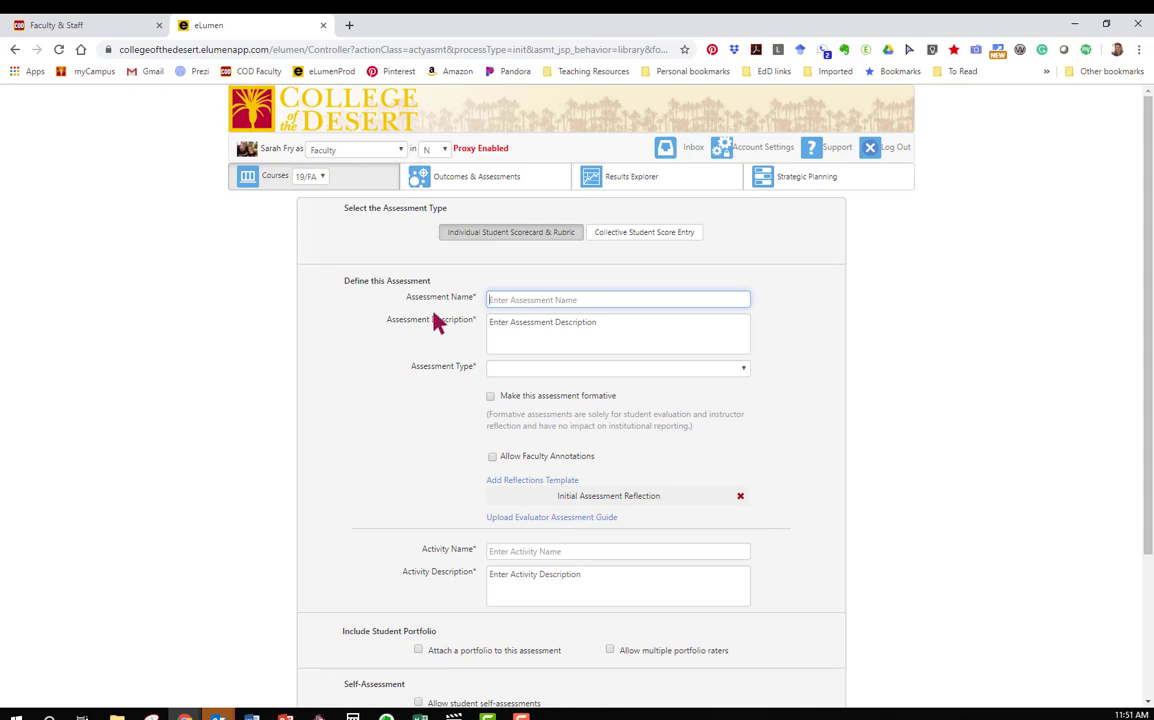
left_click(571, 302)
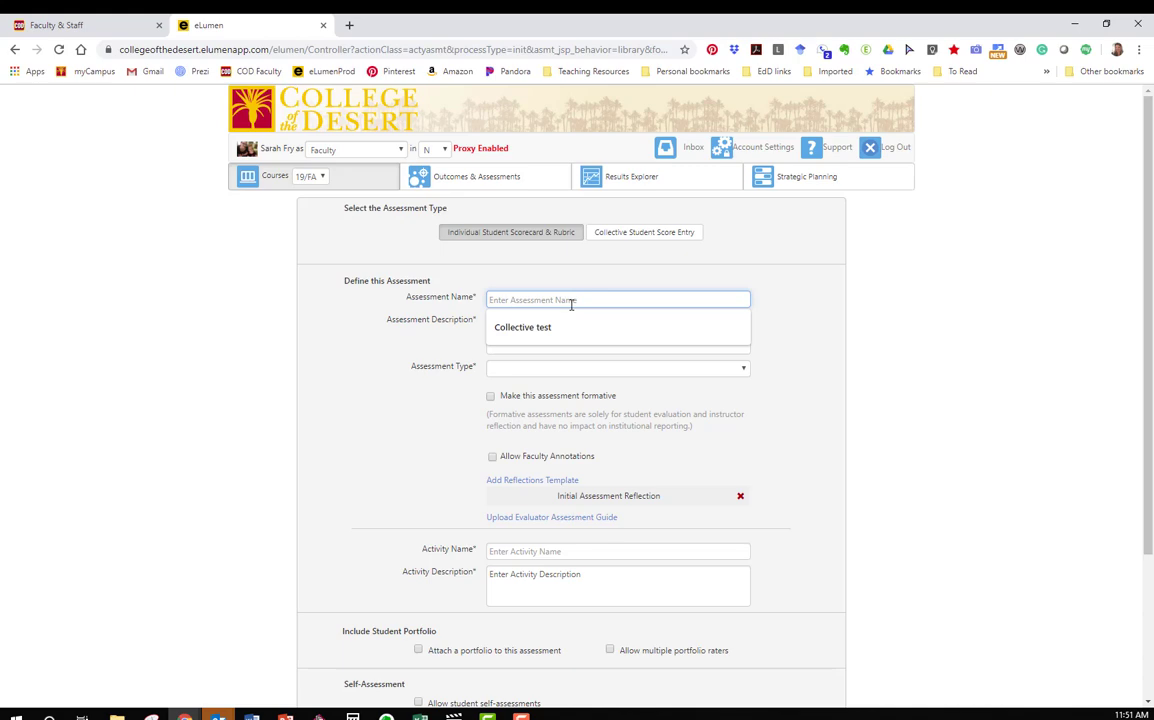
type("Fa")
type("ll 20 N004 Cardiac")
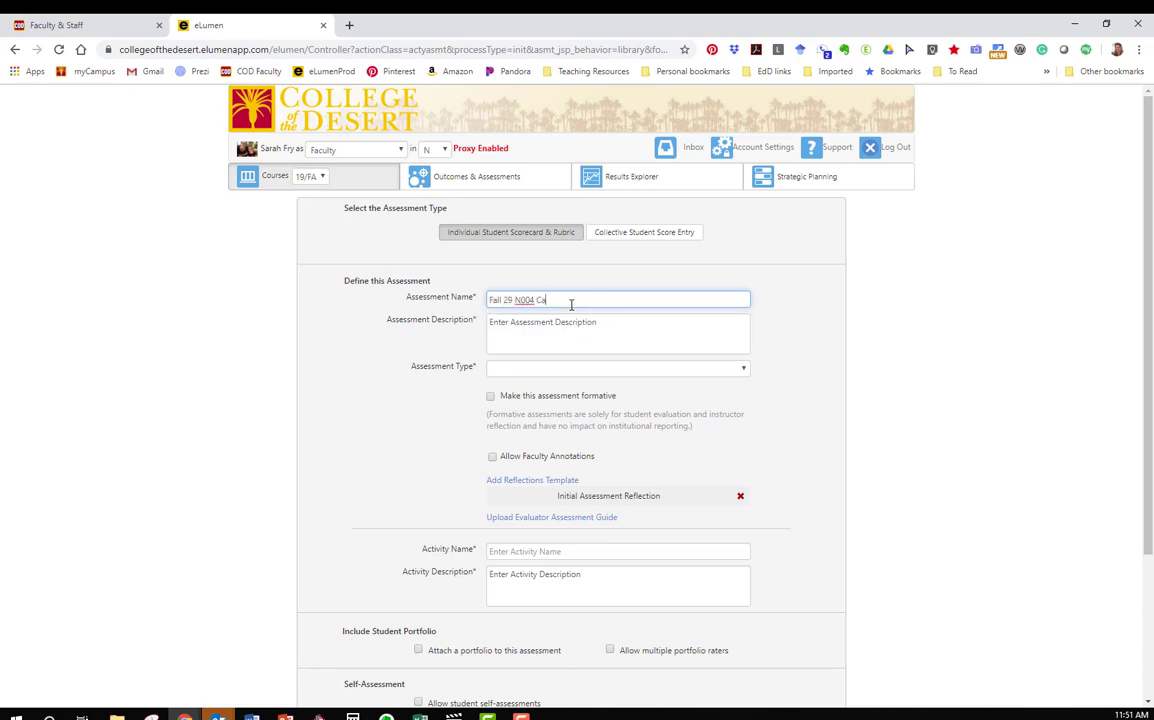
type(" Project")
double_click(507, 299)
type("19")
Enter the assessment description "Fall 19 N004 Cardiac alterations project" and set the assessment type to Project
left_click(537, 330)
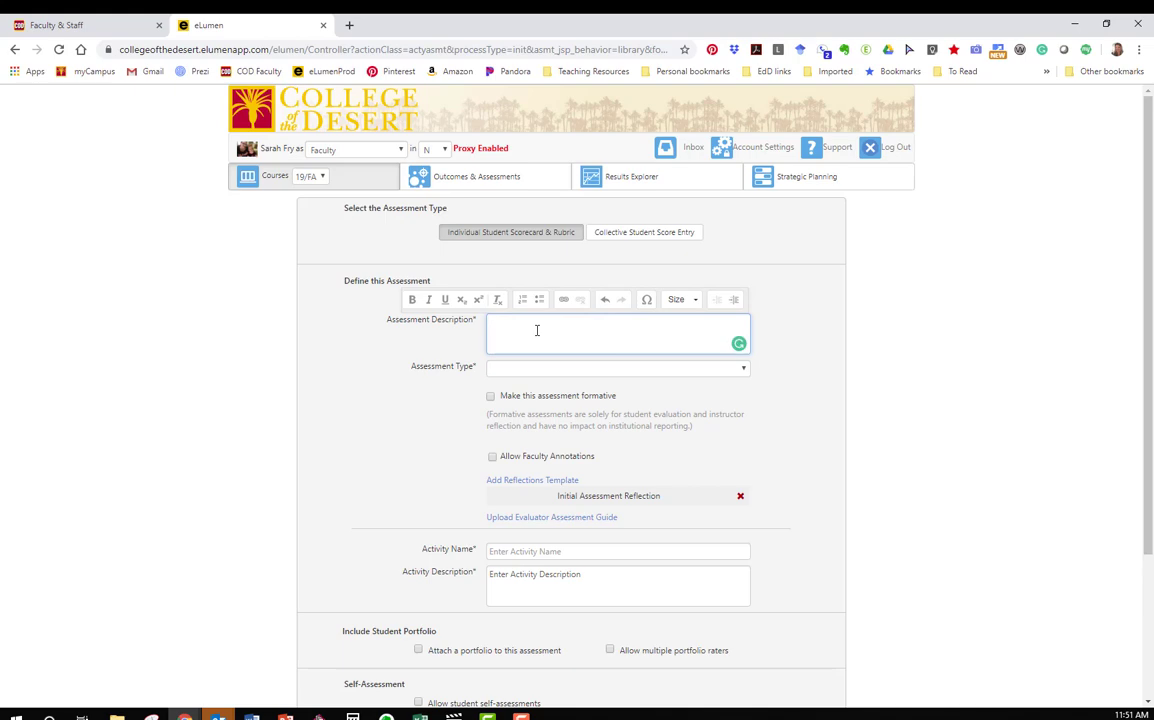
type("Fall 19 N004 Cardiac ai")
type("terations project")
left_click(772, 362)
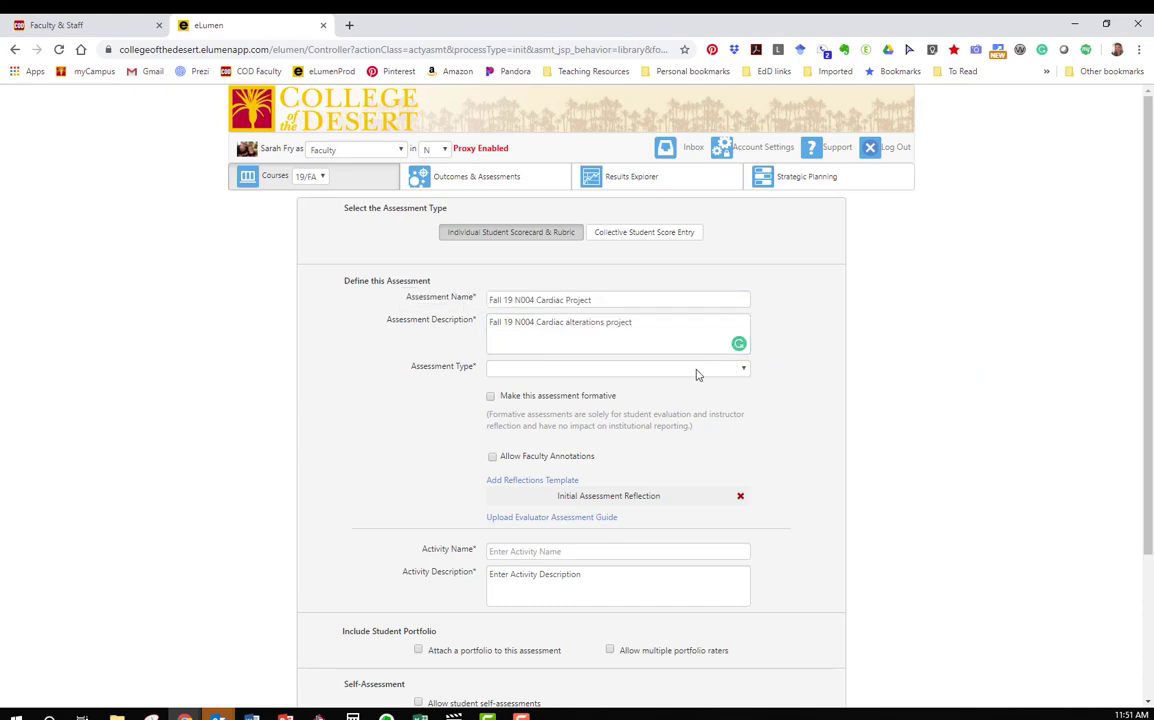
left_click(527, 376)
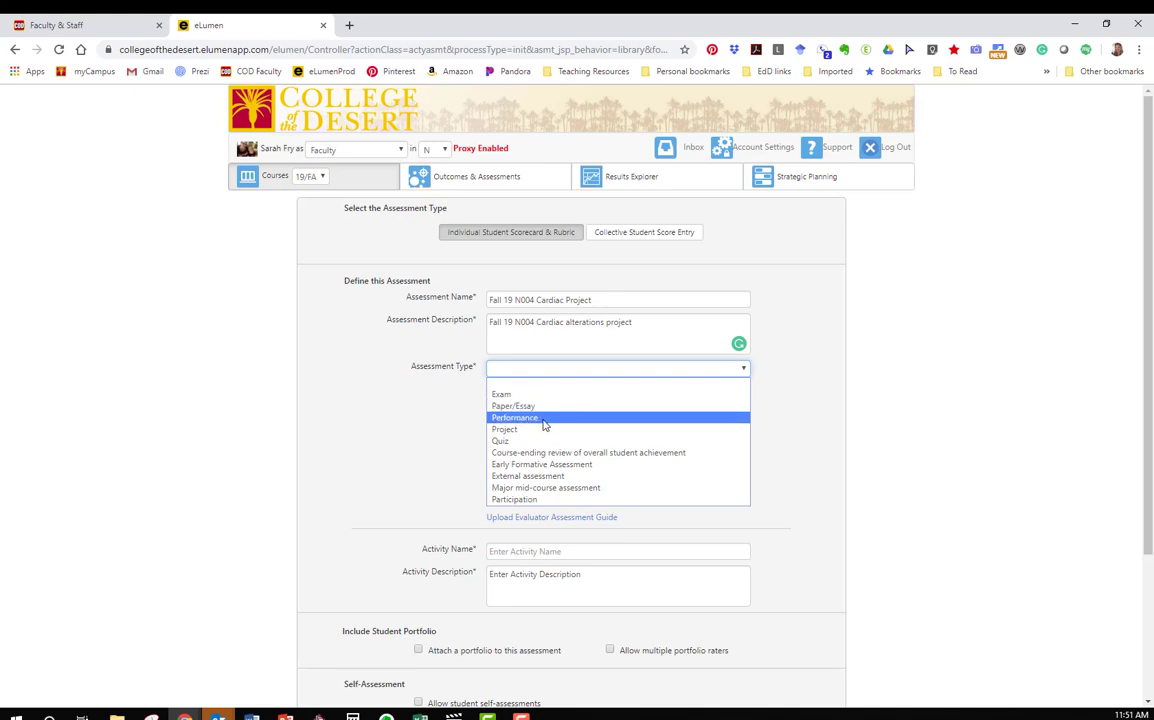
left_click(511, 430)
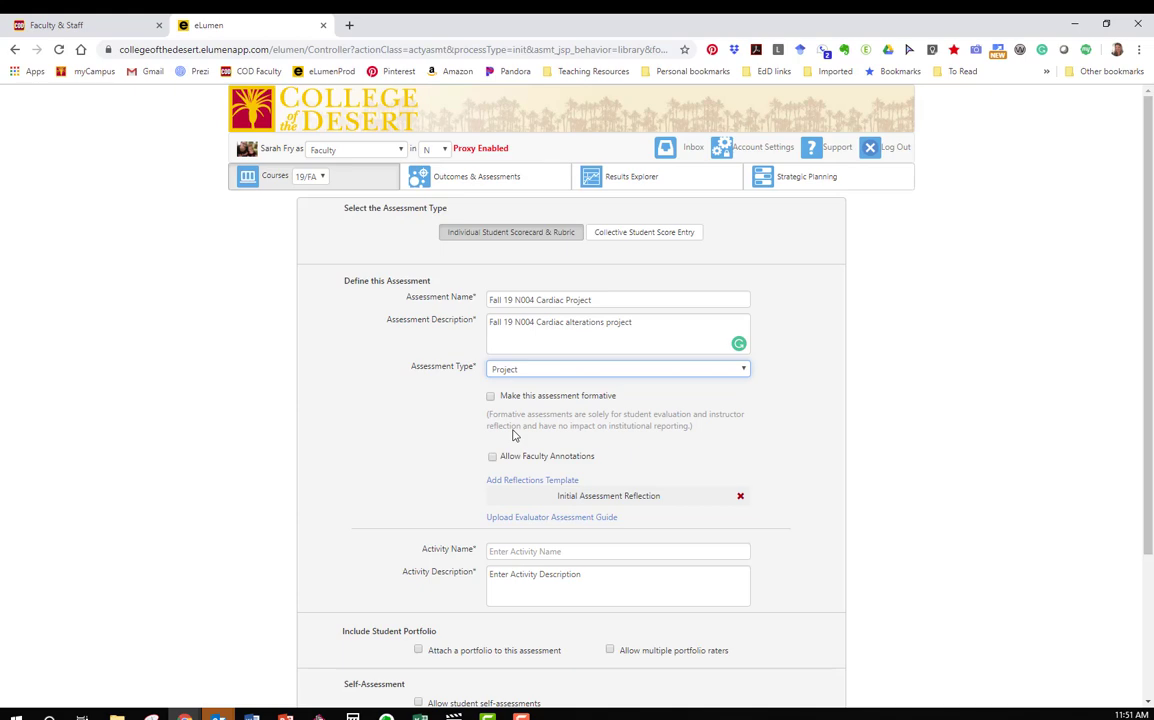
Name the activity "Cardiac Alterations Project" and describe it as "Students choose cardiac alteration to become experts in and teach the class in a 15 minute presentation."
scroll(417, 580, "down", 2)
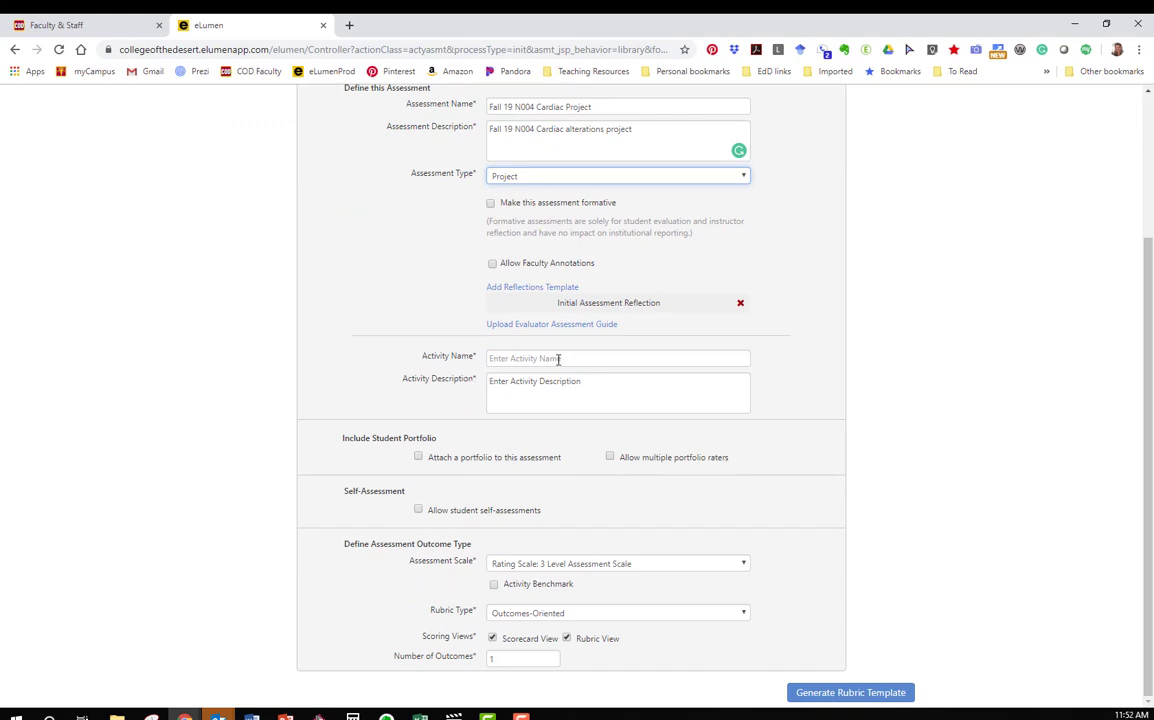
left_click(559, 359)
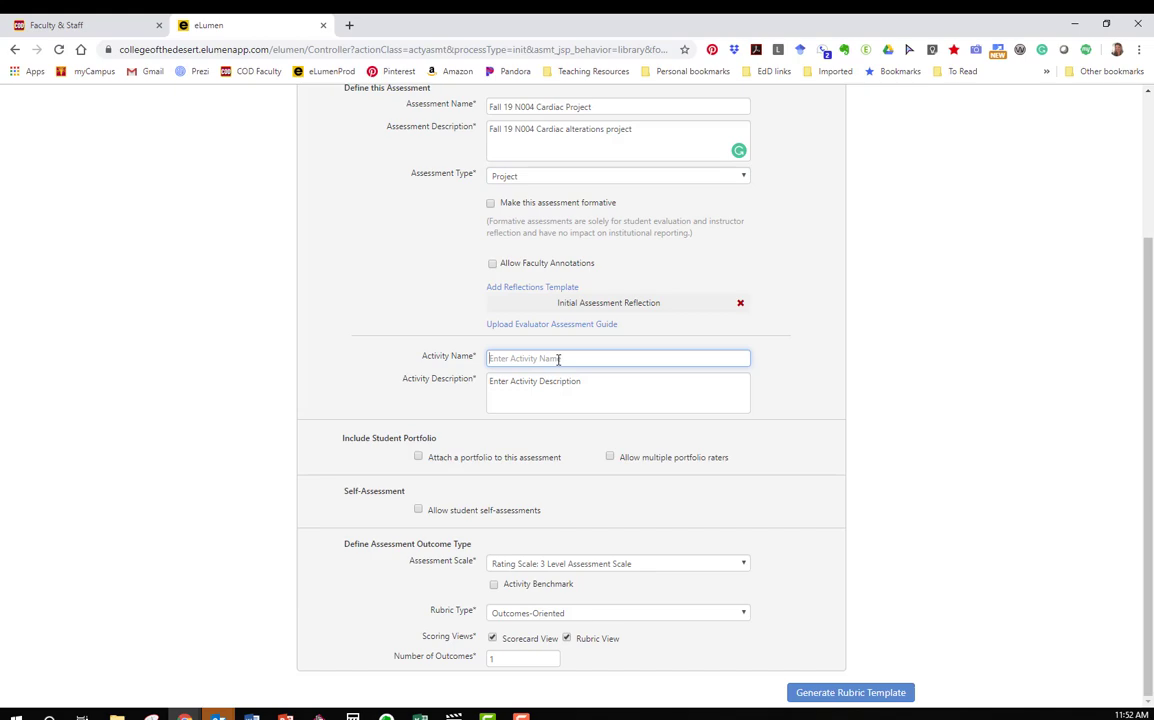
type("Cardiac Alterations Project")
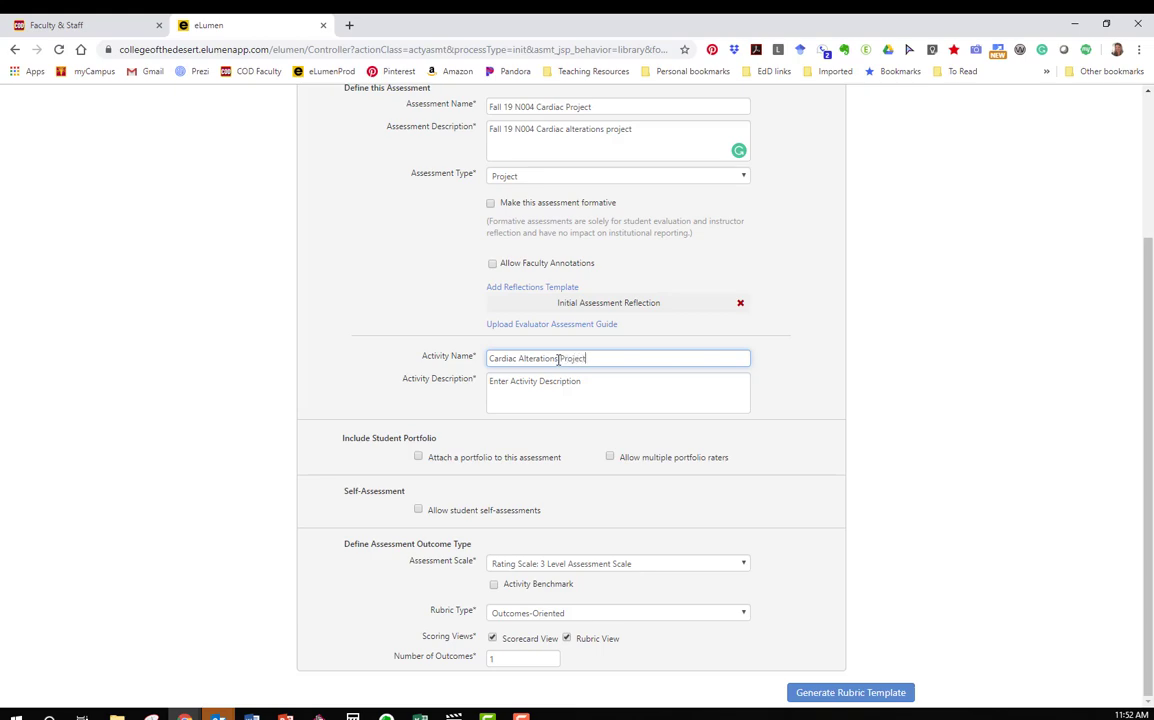
left_click(519, 390)
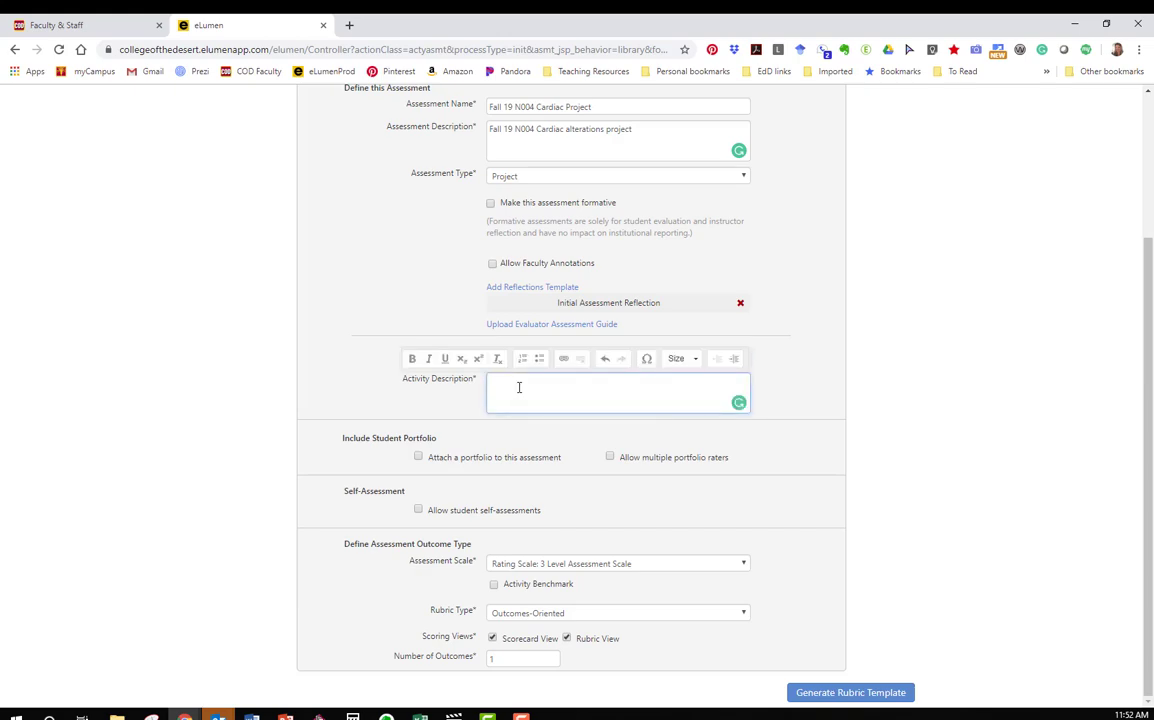
type("Students choose cardiac alteration to become experts in and teach the class in a 15 minute presentation.")
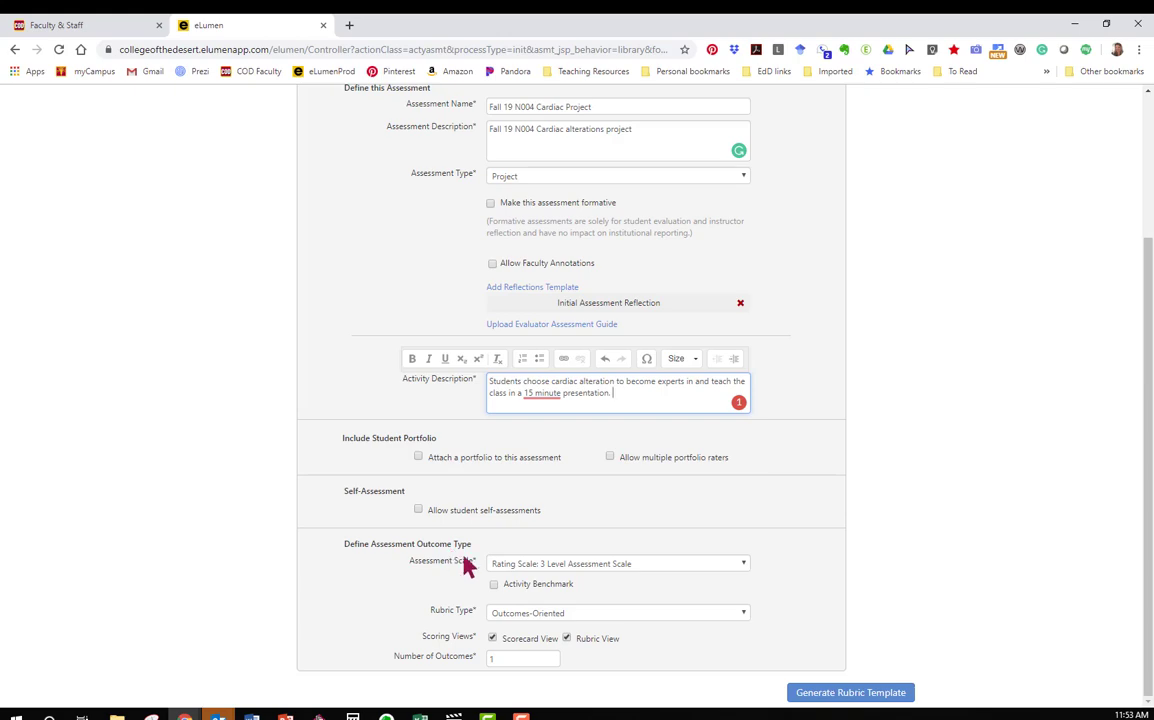
Set the assessment scale to the 5 Level Assessment Scale and generate the rubric template
left_click(621, 566)
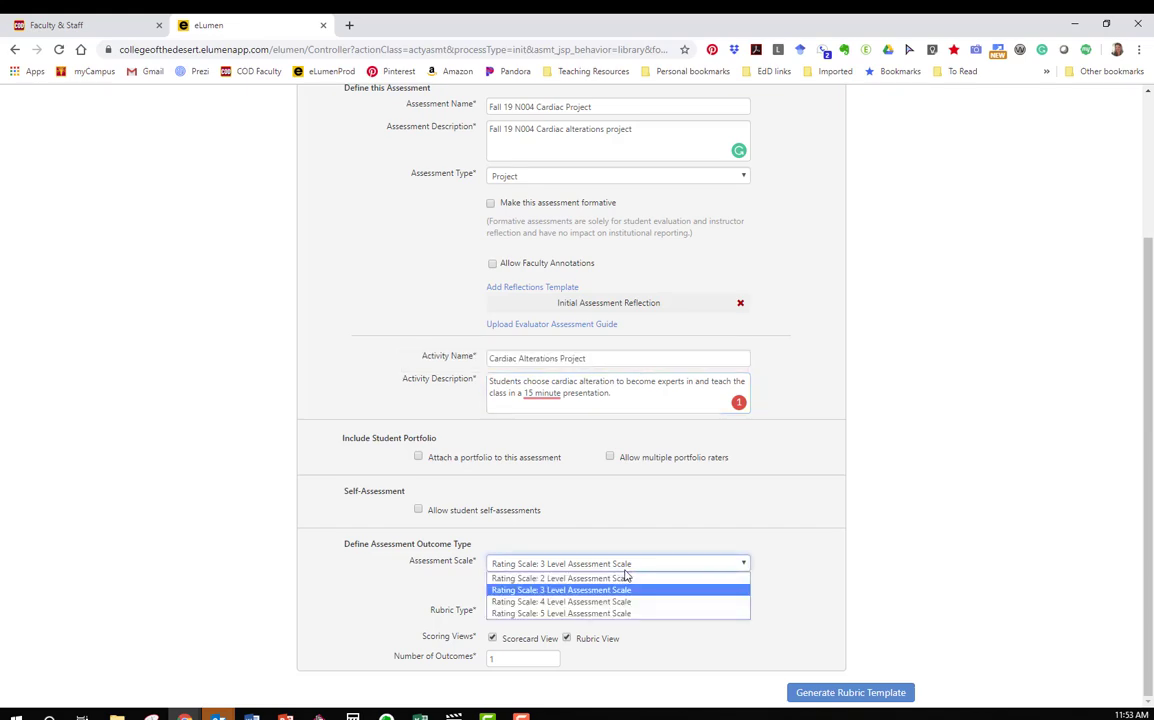
left_click(721, 614)
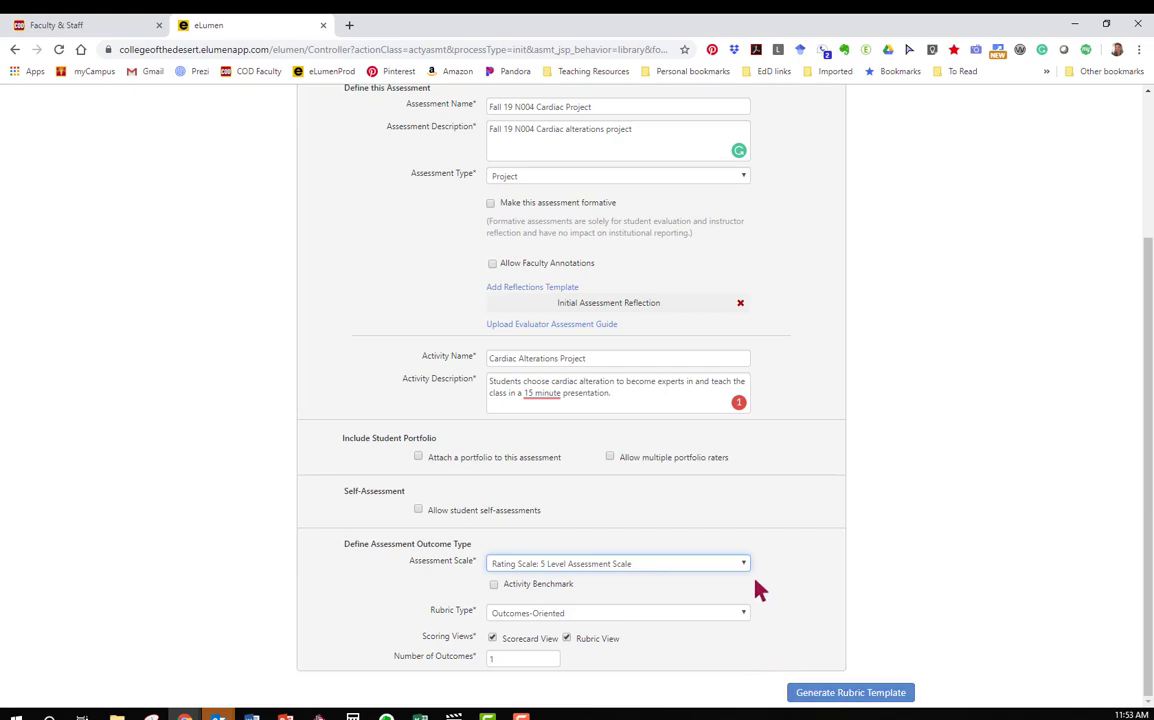
left_click(739, 564)
left_click(735, 566)
left_click(850, 693)
Link the SLO "Demonstrate attributes required for safe and effective entry level nursing practice" to the rubric row
scroll(943, 540, "down", 2)
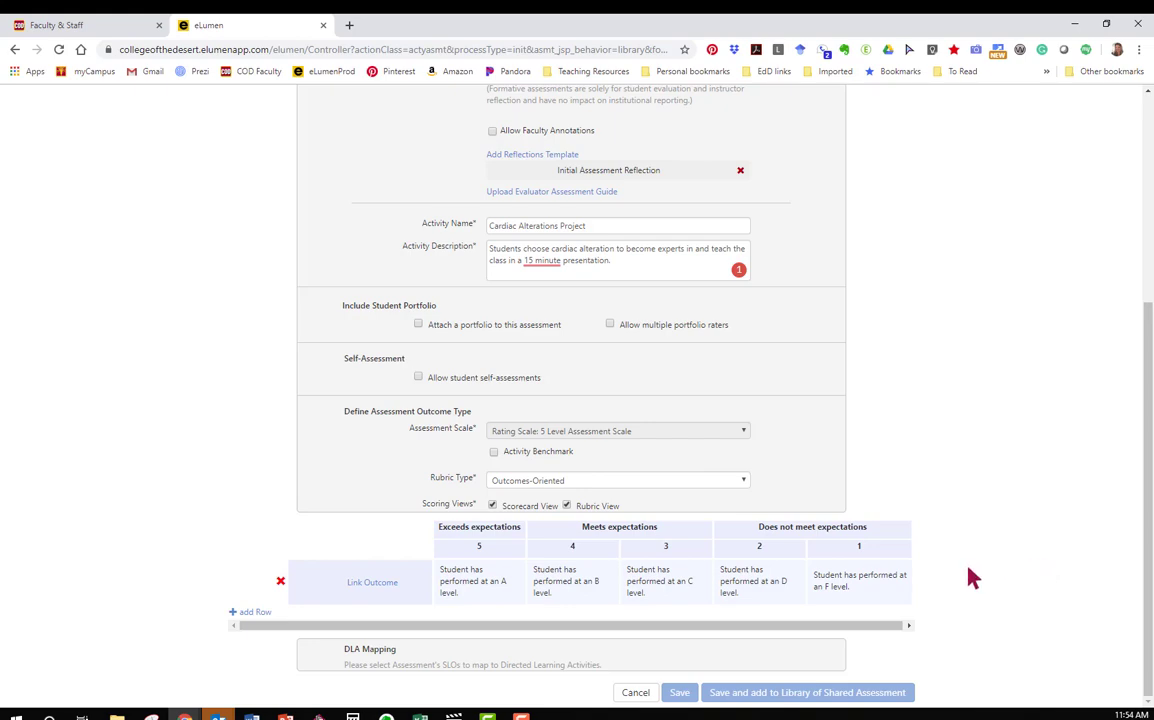
left_click(361, 590)
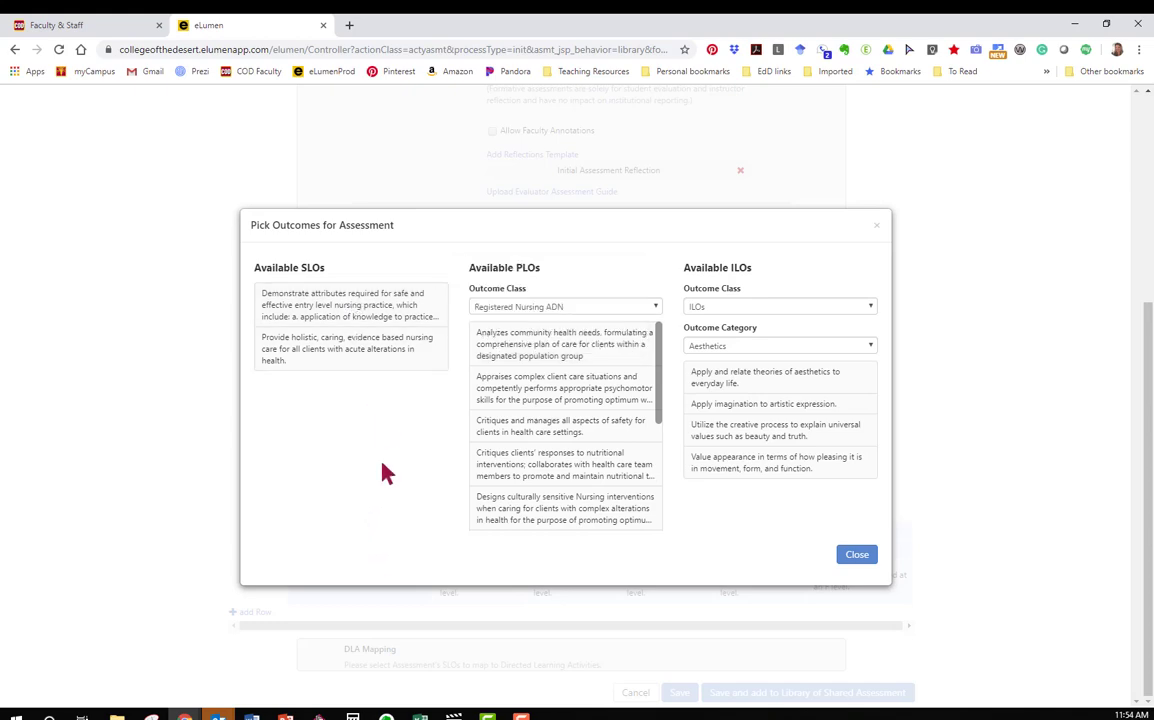
left_click(362, 306)
scroll(899, 567, "down", 3)
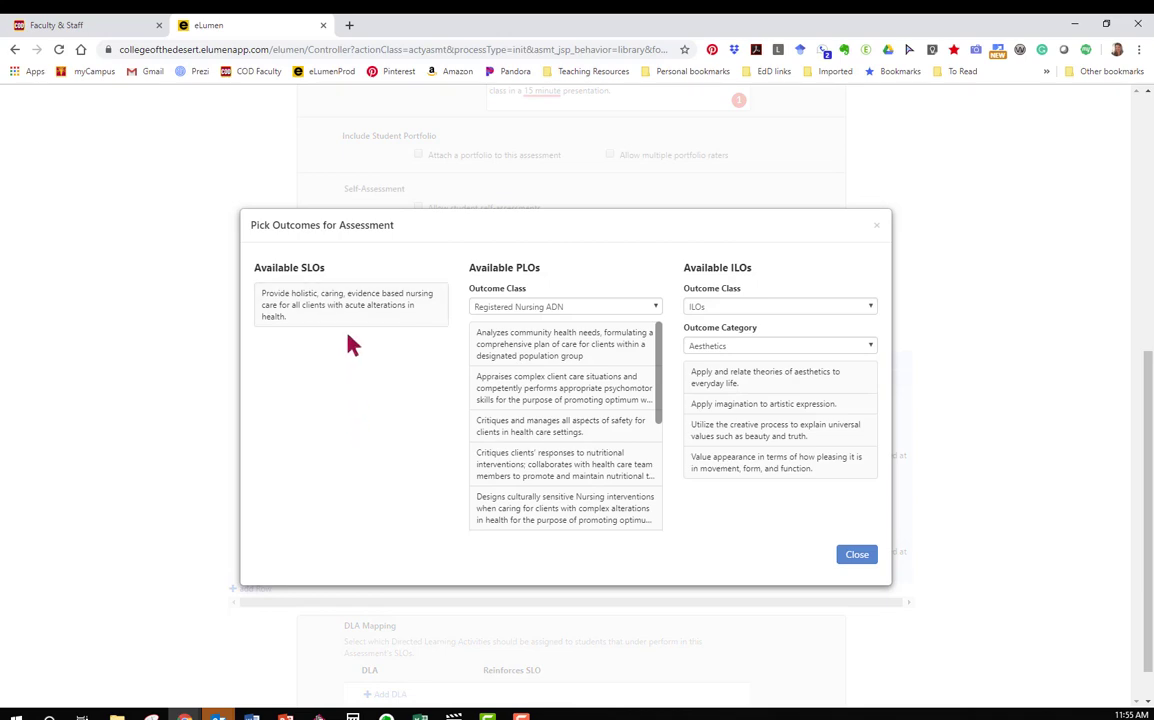
left_click(855, 556)
Remove the empty second rubric row and save the assessment, adding it to the Library of Shared Assessment
left_click(274, 561)
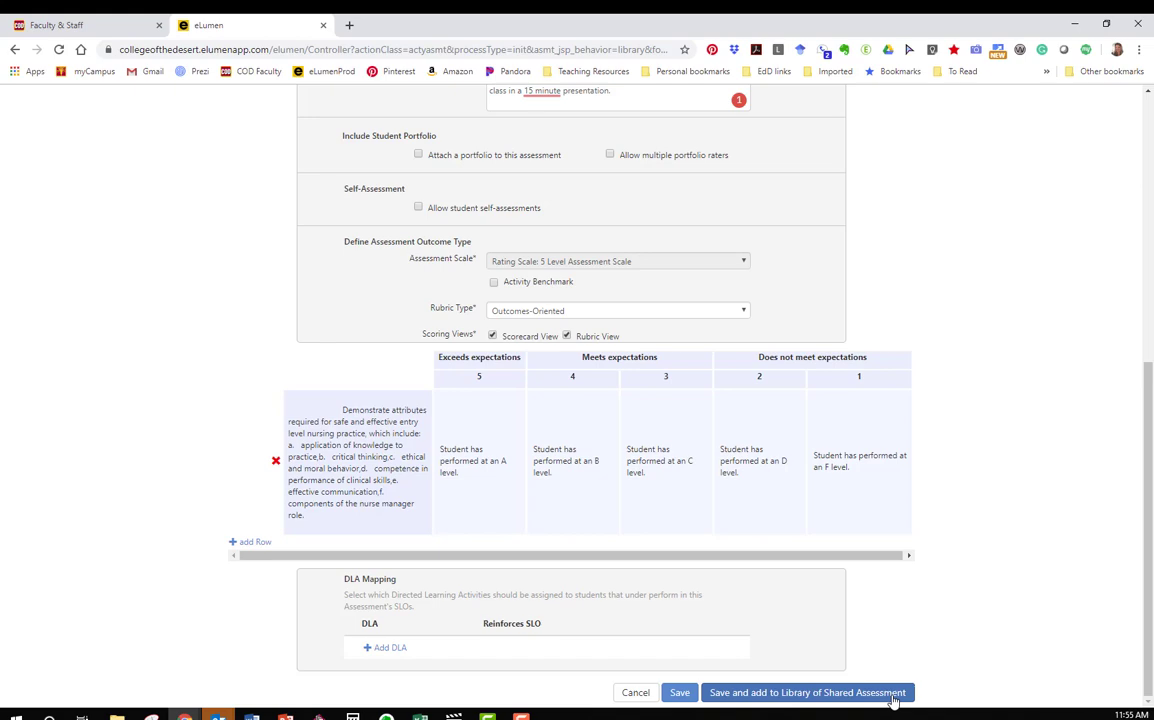
left_click(790, 696)
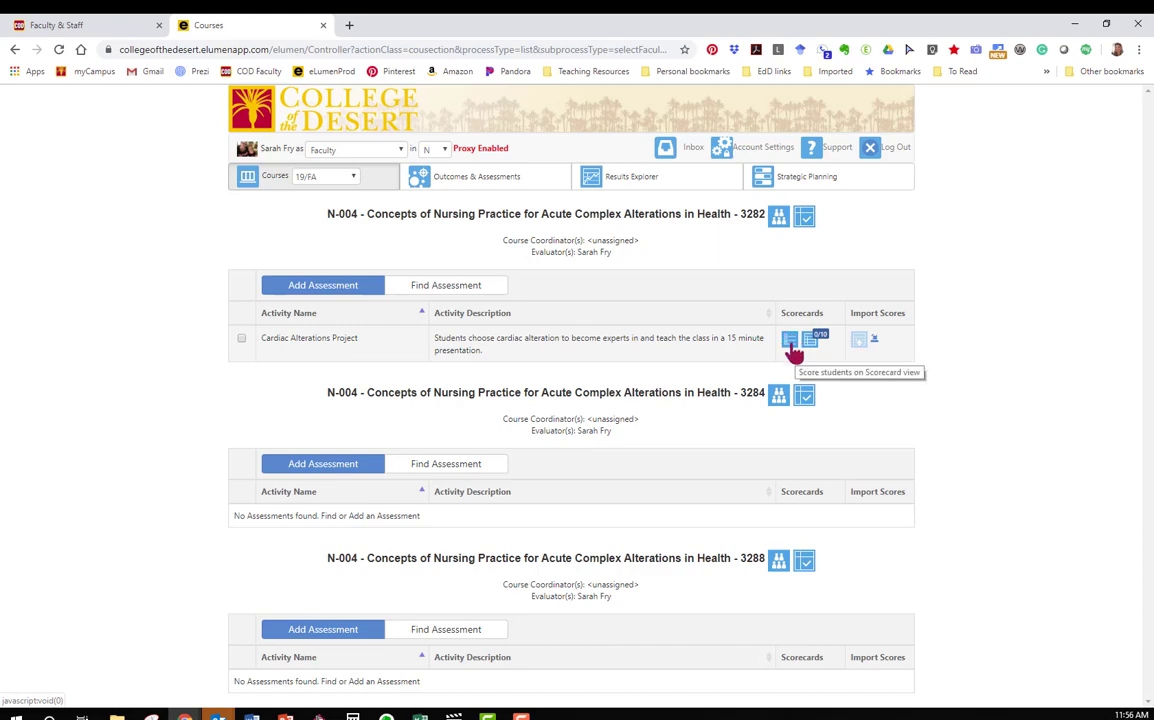
Score the first four students 5, 3, 1 and N/A on the Cardiac Alterations Project scorecard, then save and continue to the reflection
left_click(790, 343)
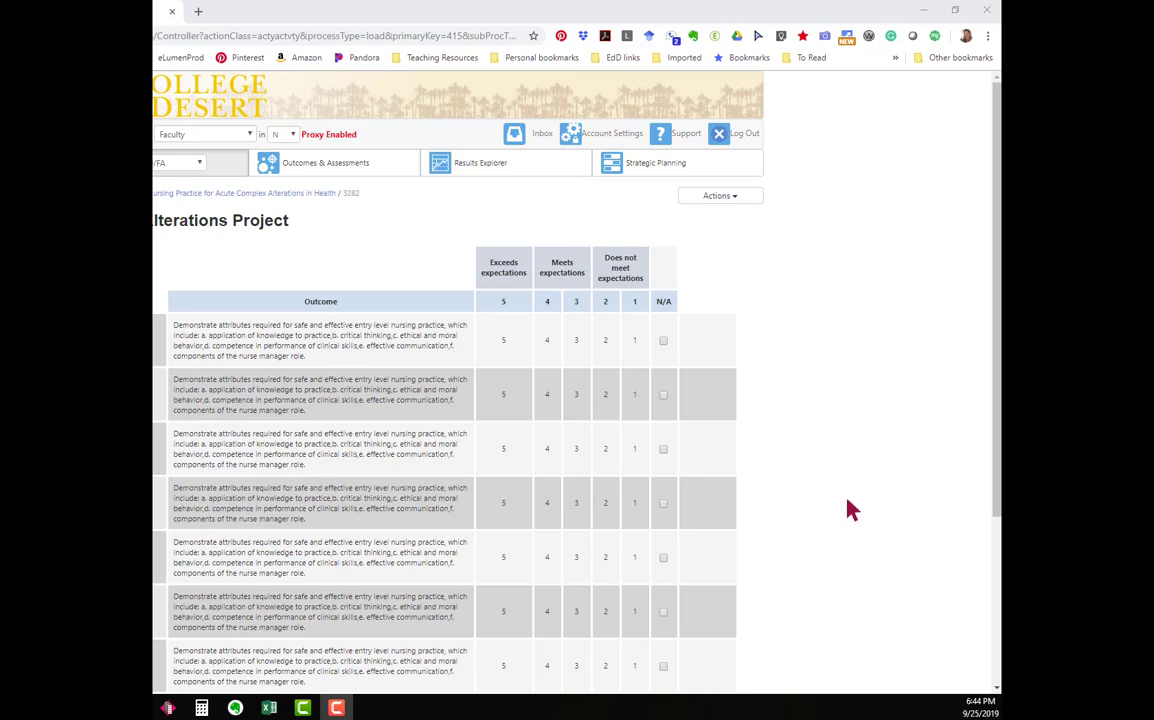
left_click(503, 357)
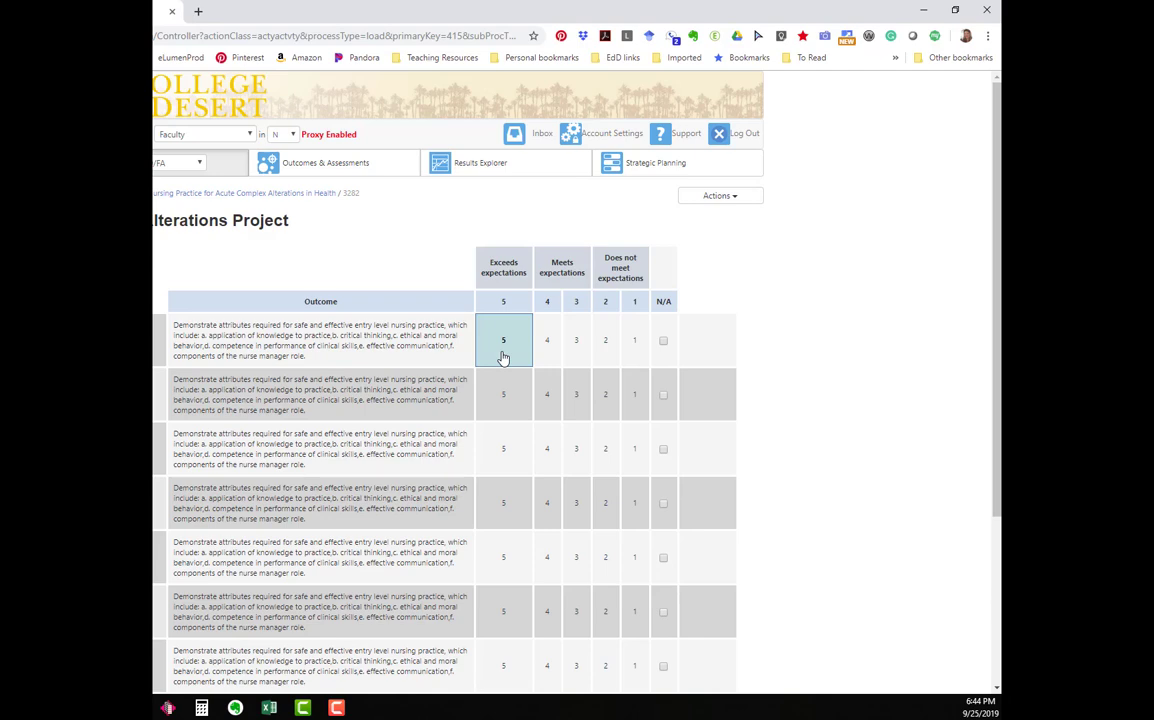
left_click(580, 410)
left_click(637, 462)
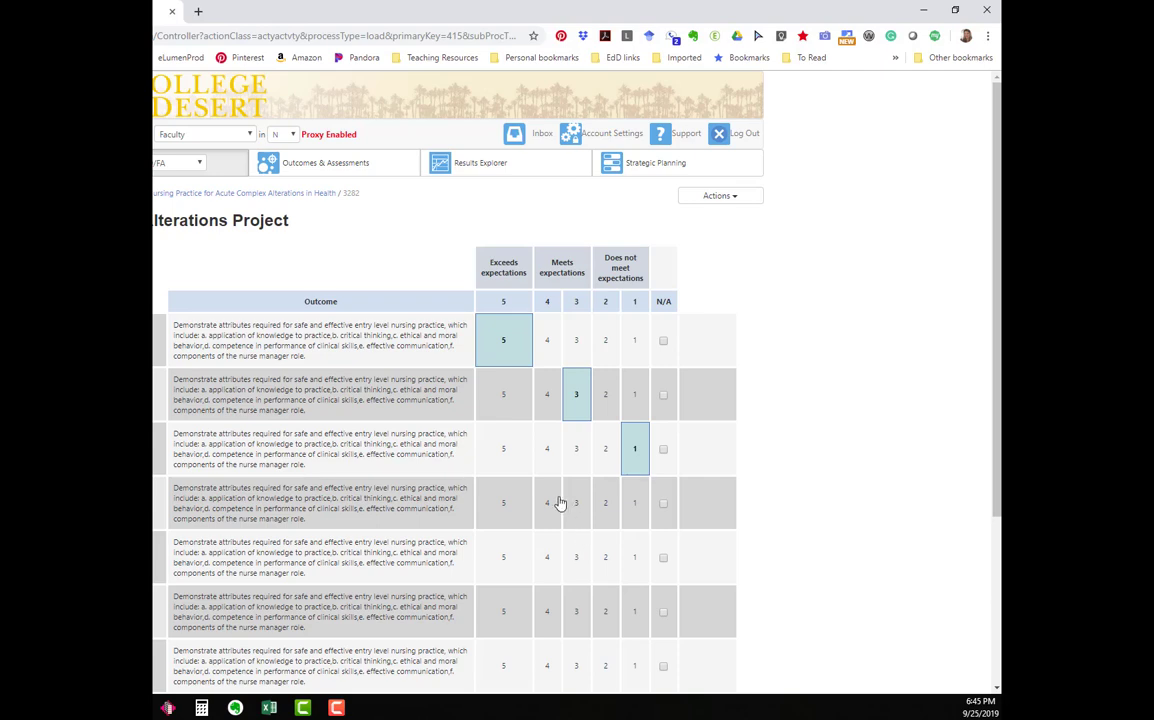
left_click(664, 504)
scroll(546, 528, "down", 5)
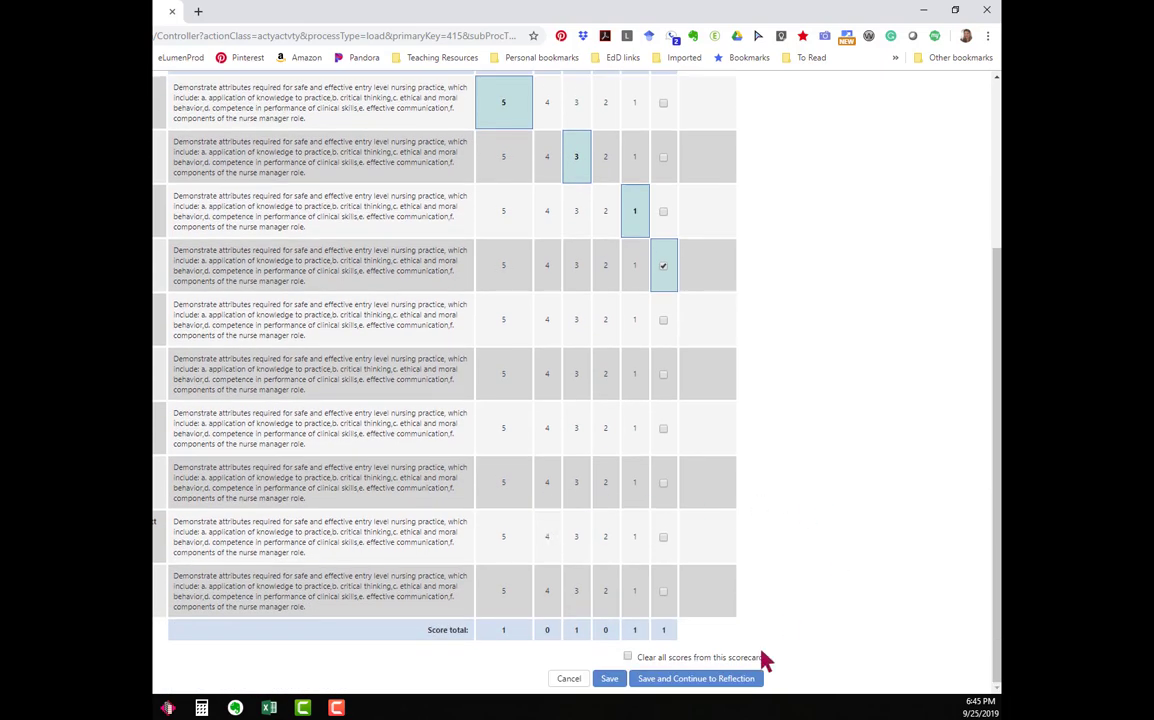
left_click(690, 679)
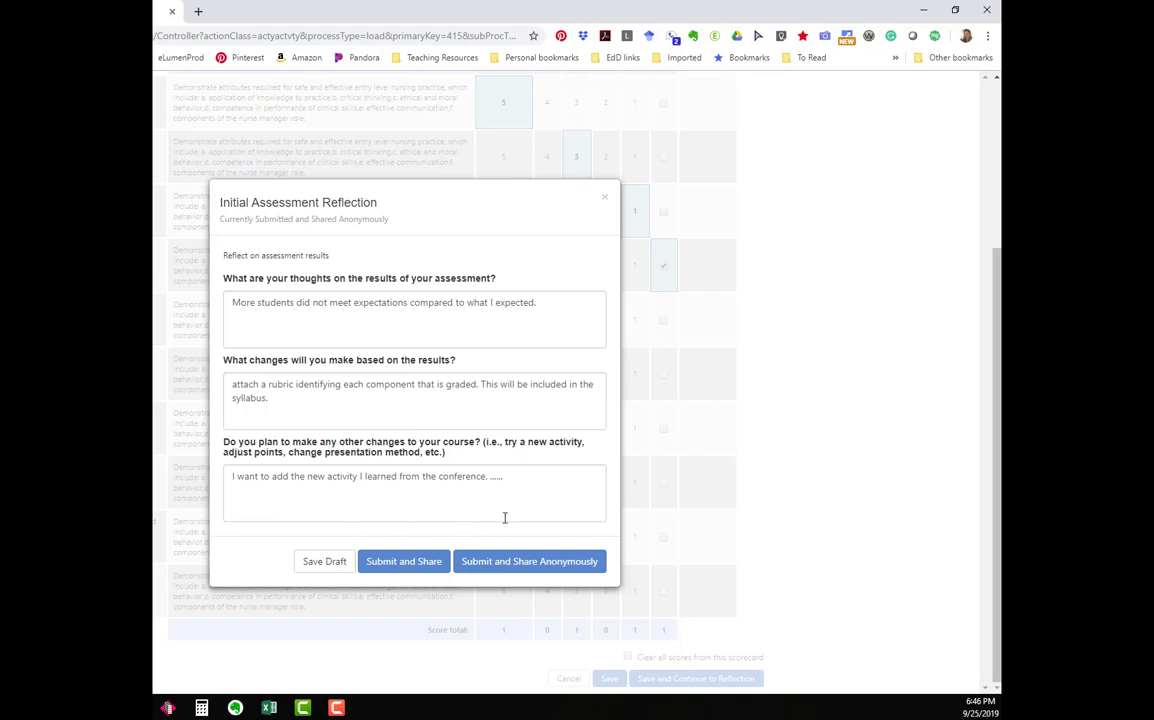
Submit the completed Initial Assessment Reflection and share it anonymously
left_click(533, 566)
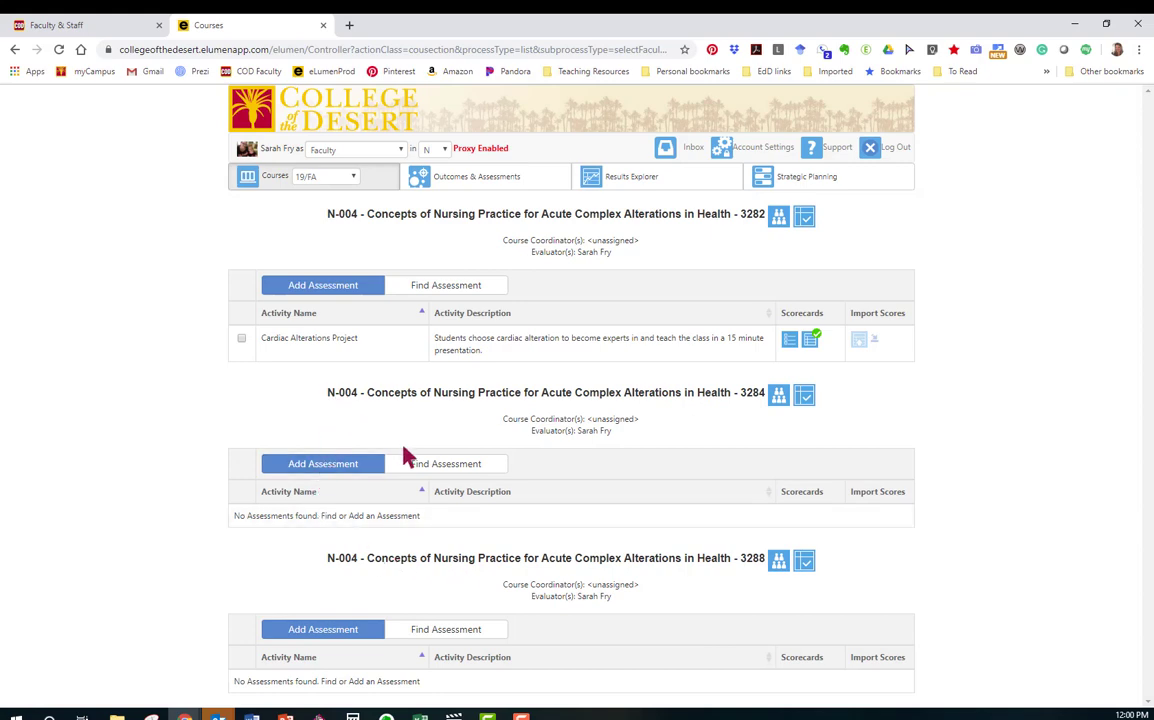
Find the existing Fall 19 N004 Cardiac Project assessment from section 3284 and add it to all own sections of the N-004 course
left_click(461, 474)
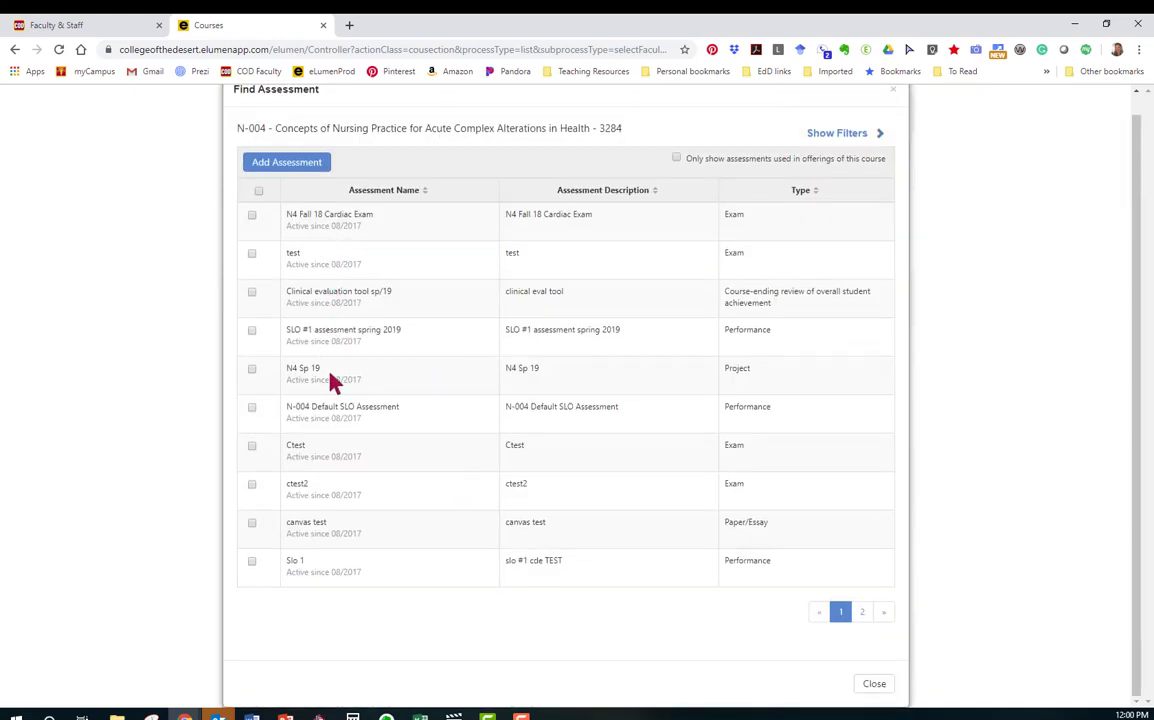
left_click(862, 612)
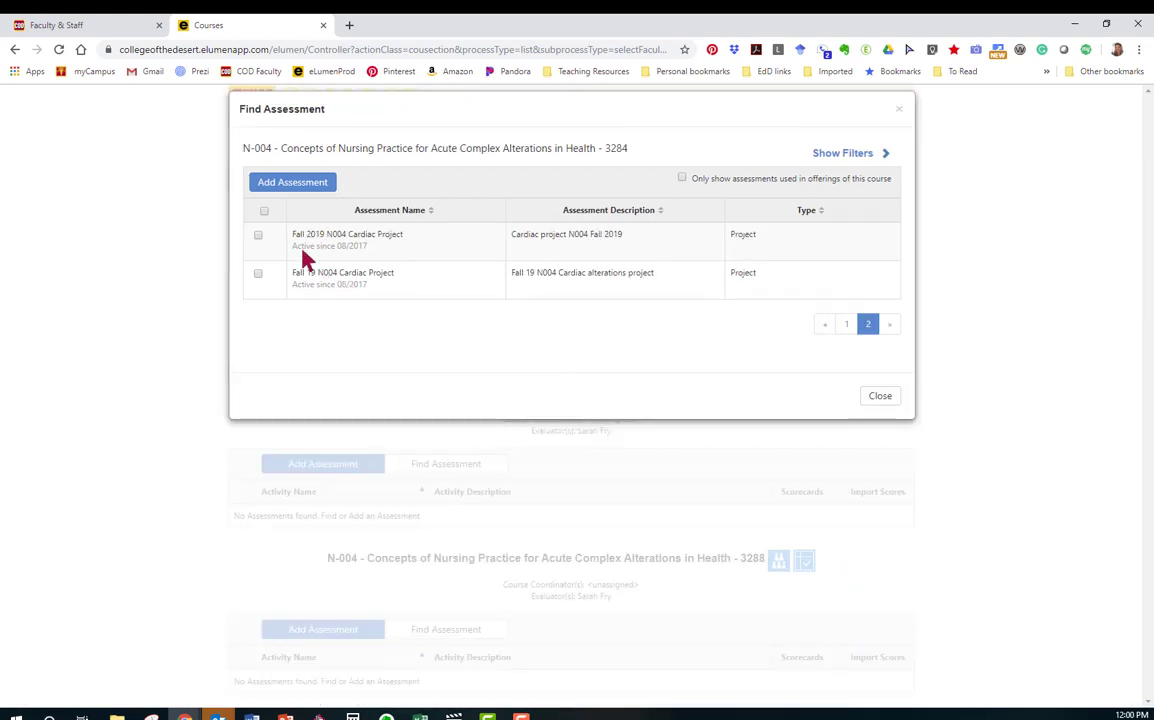
left_click(258, 276)
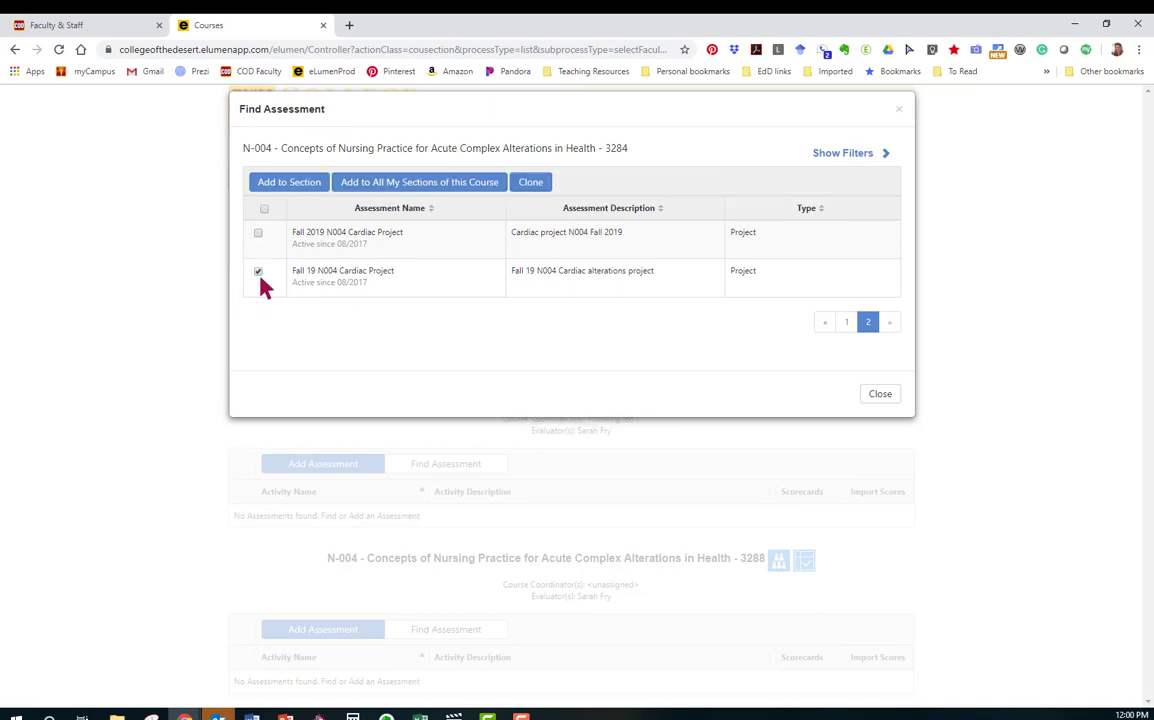
left_click(482, 192)
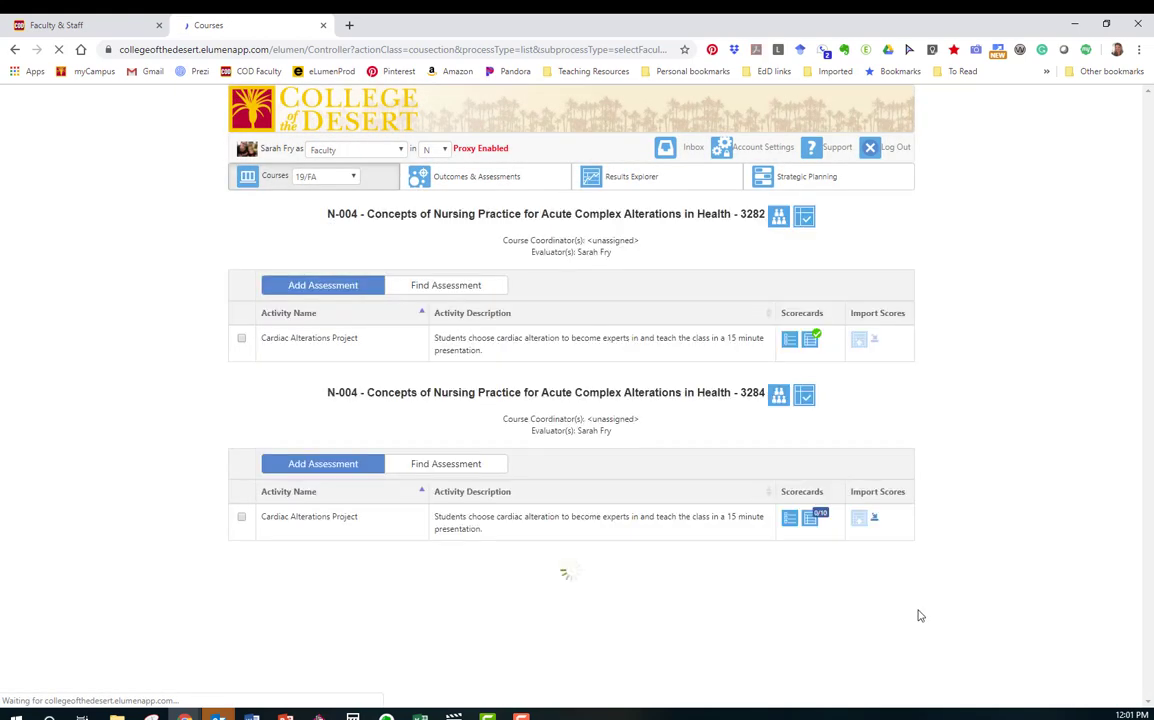
scroll(920, 618, "down", 1)
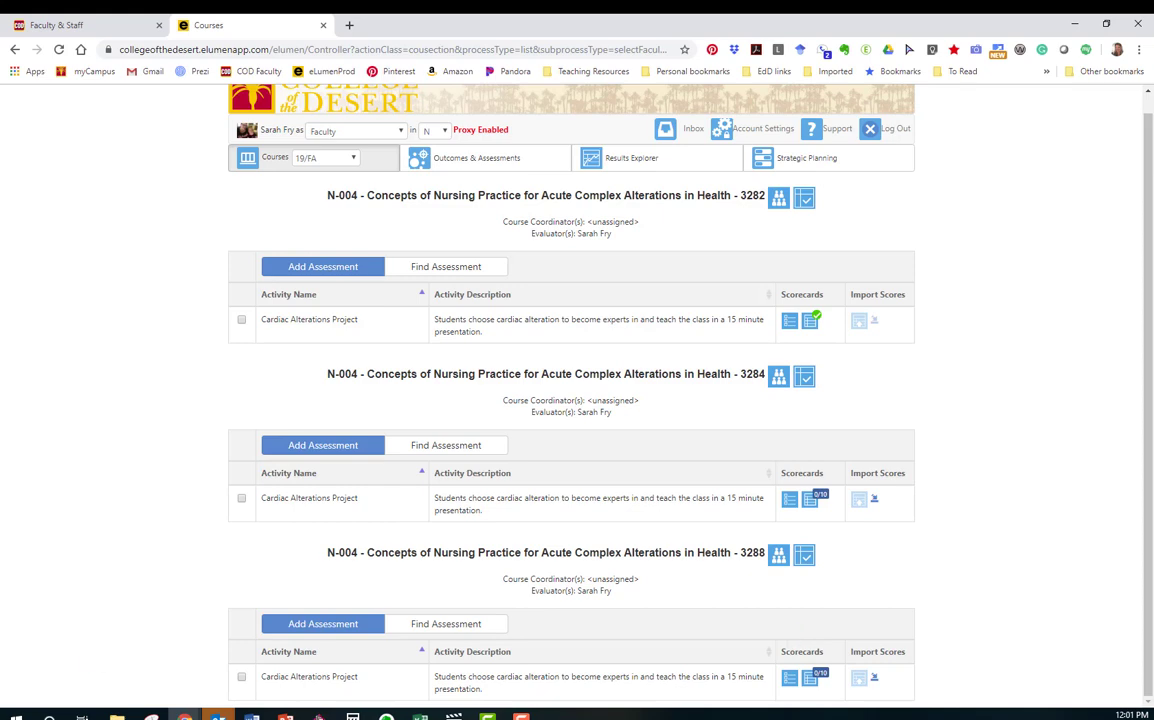
Switch to the Word document that shows the SLO contact e-mail address
key("alt+Tab")
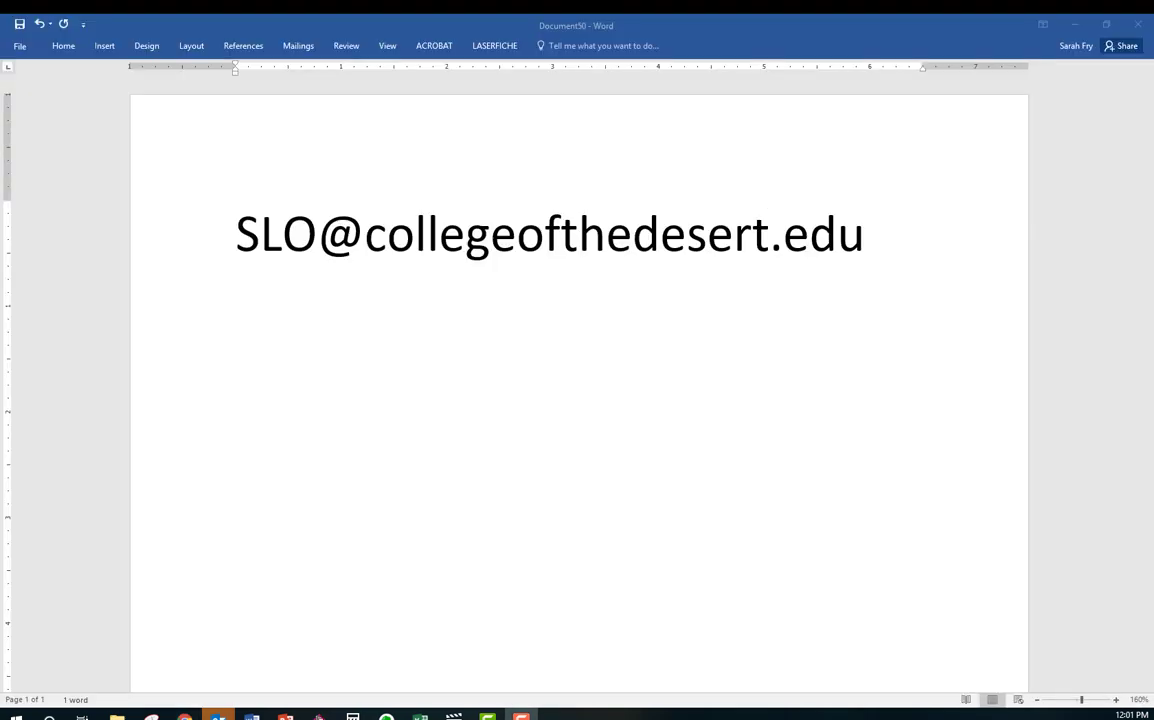